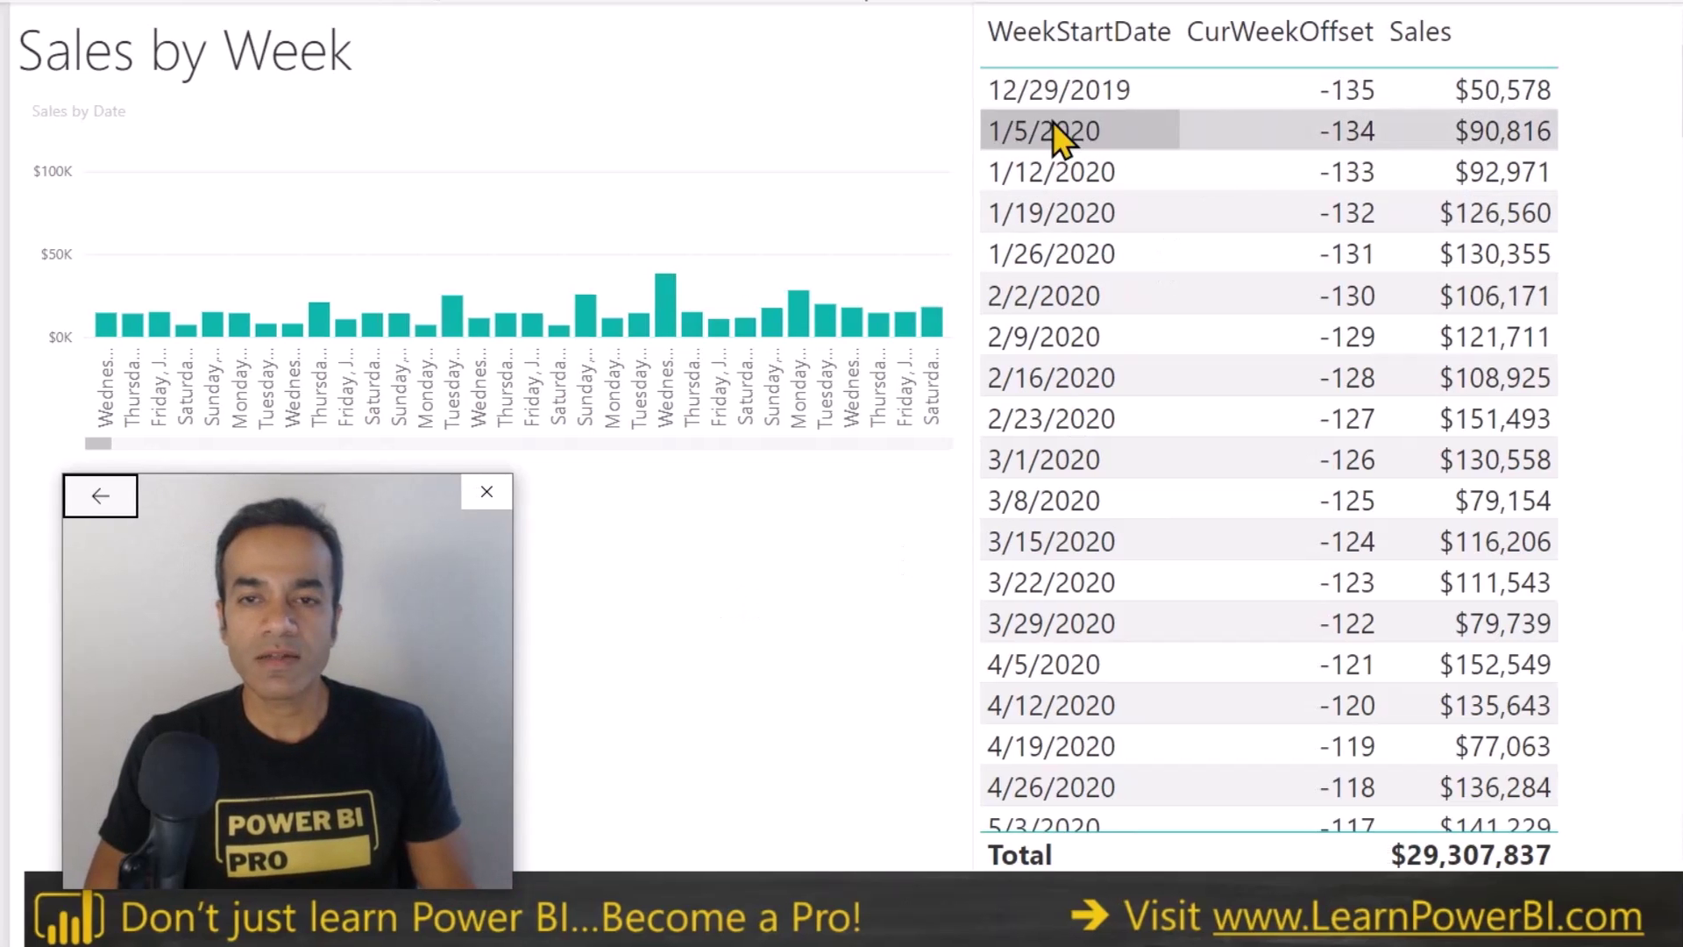
- Check the data model, then scroll the Sales by Week table to 7/31/2022 (CurWeekOffset 0)
click(11, 112)
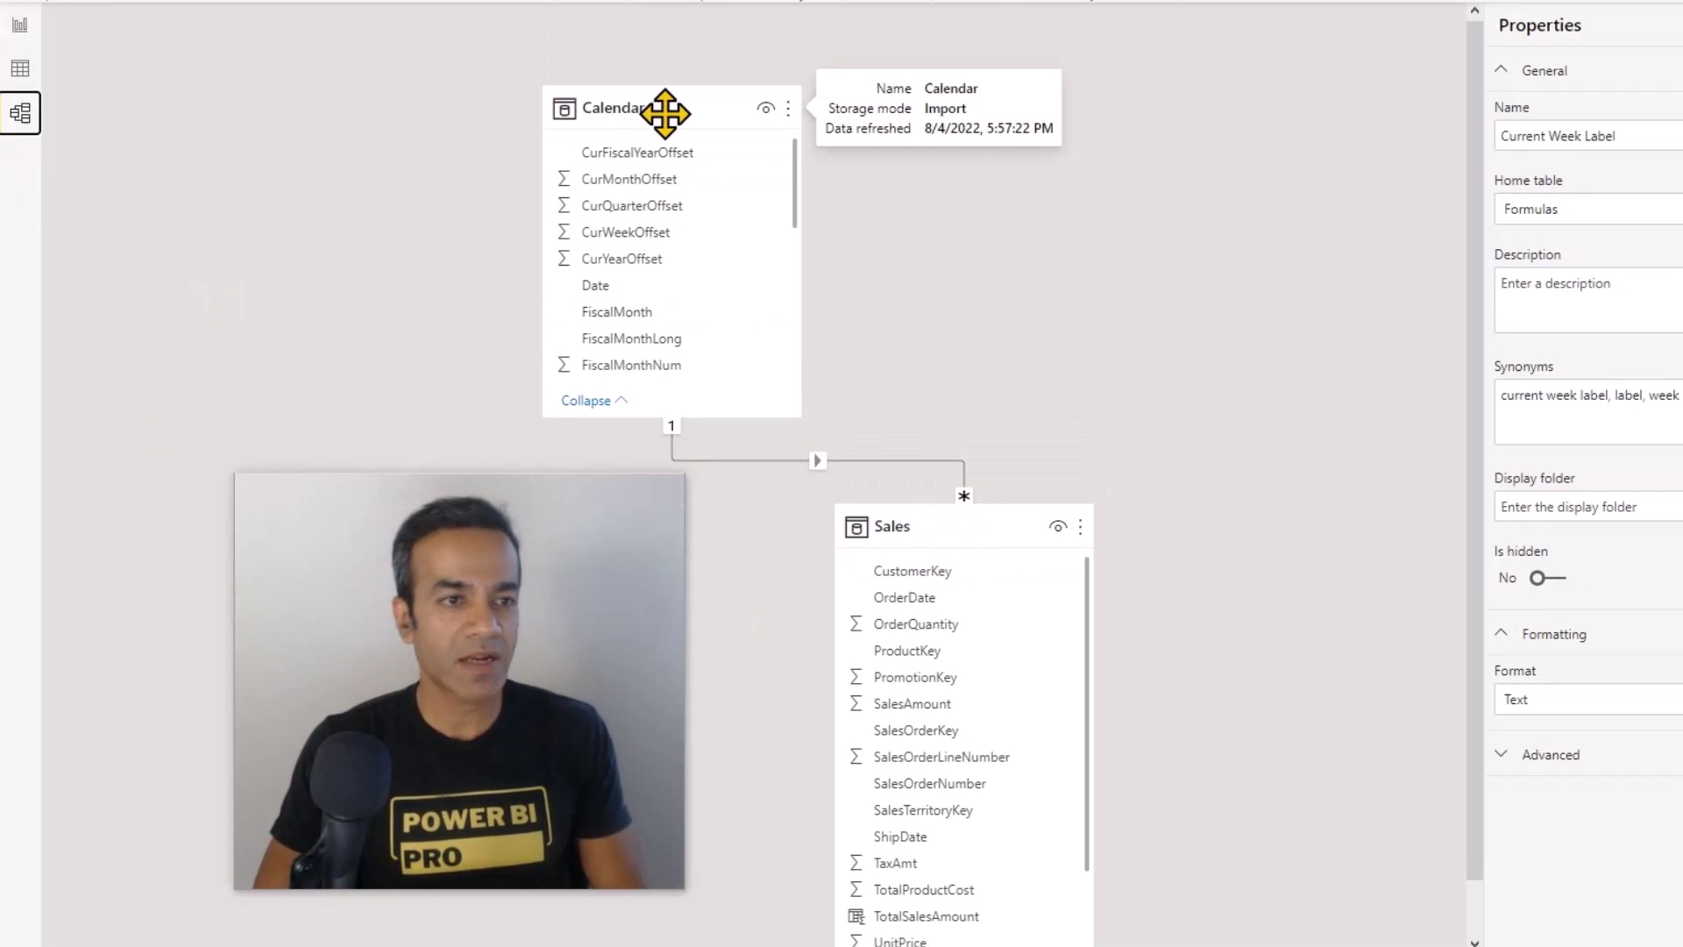
click(19, 25)
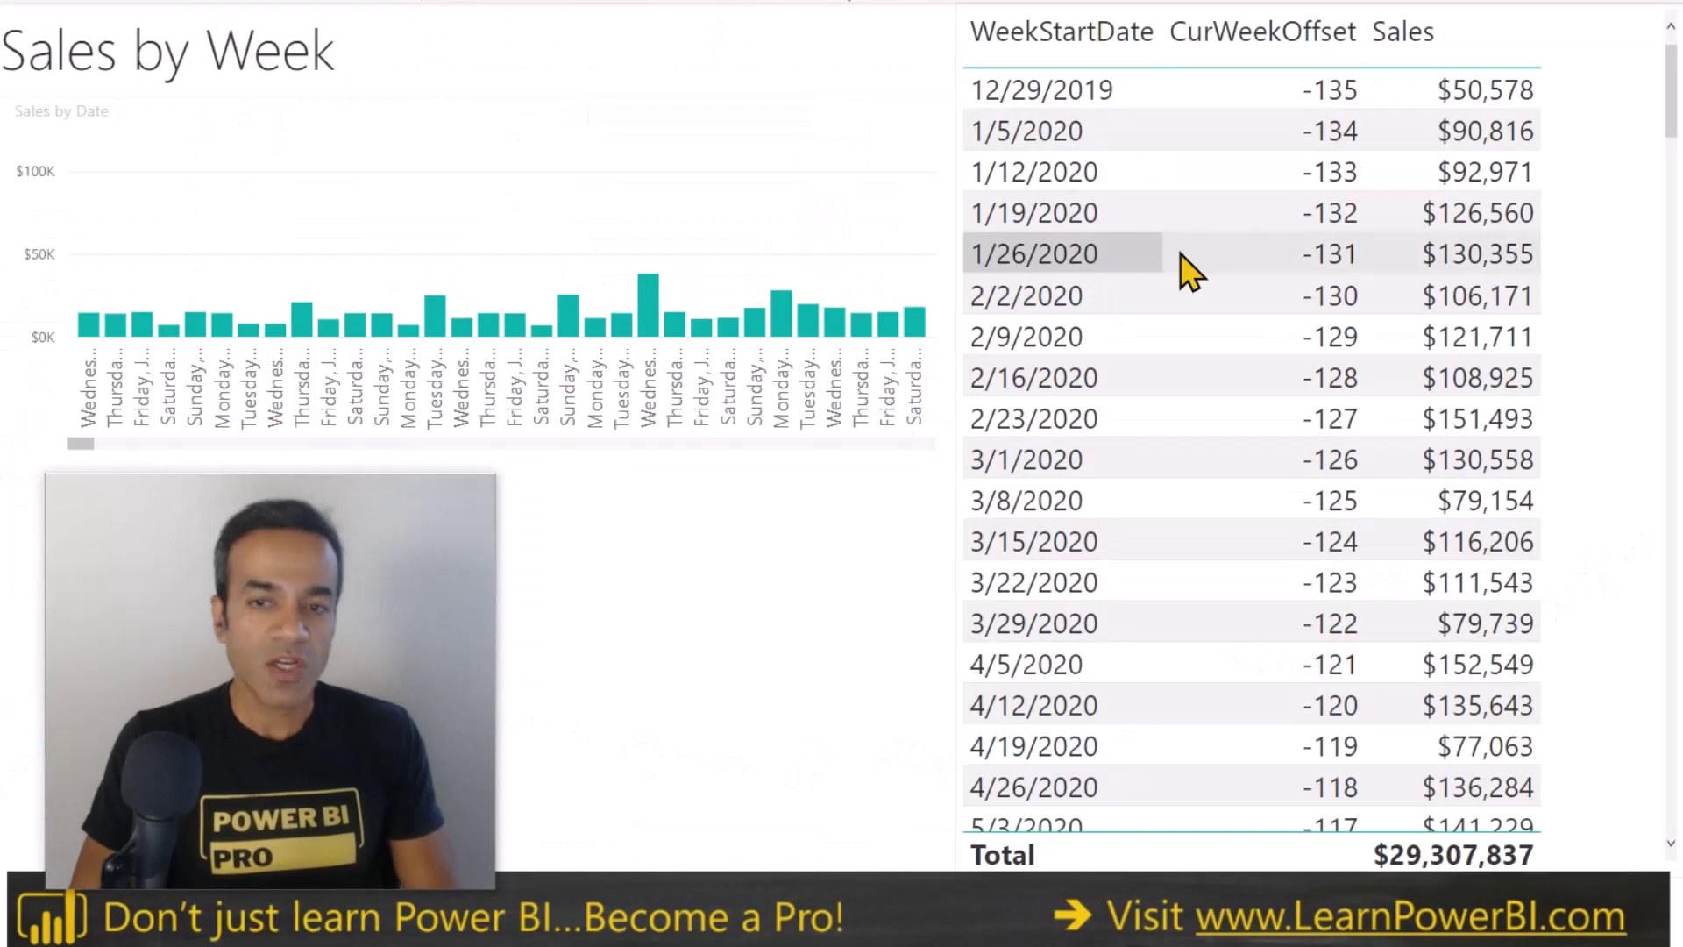
scroll(1244, 193, down, 5)
scroll(1234, 205, down, 15)
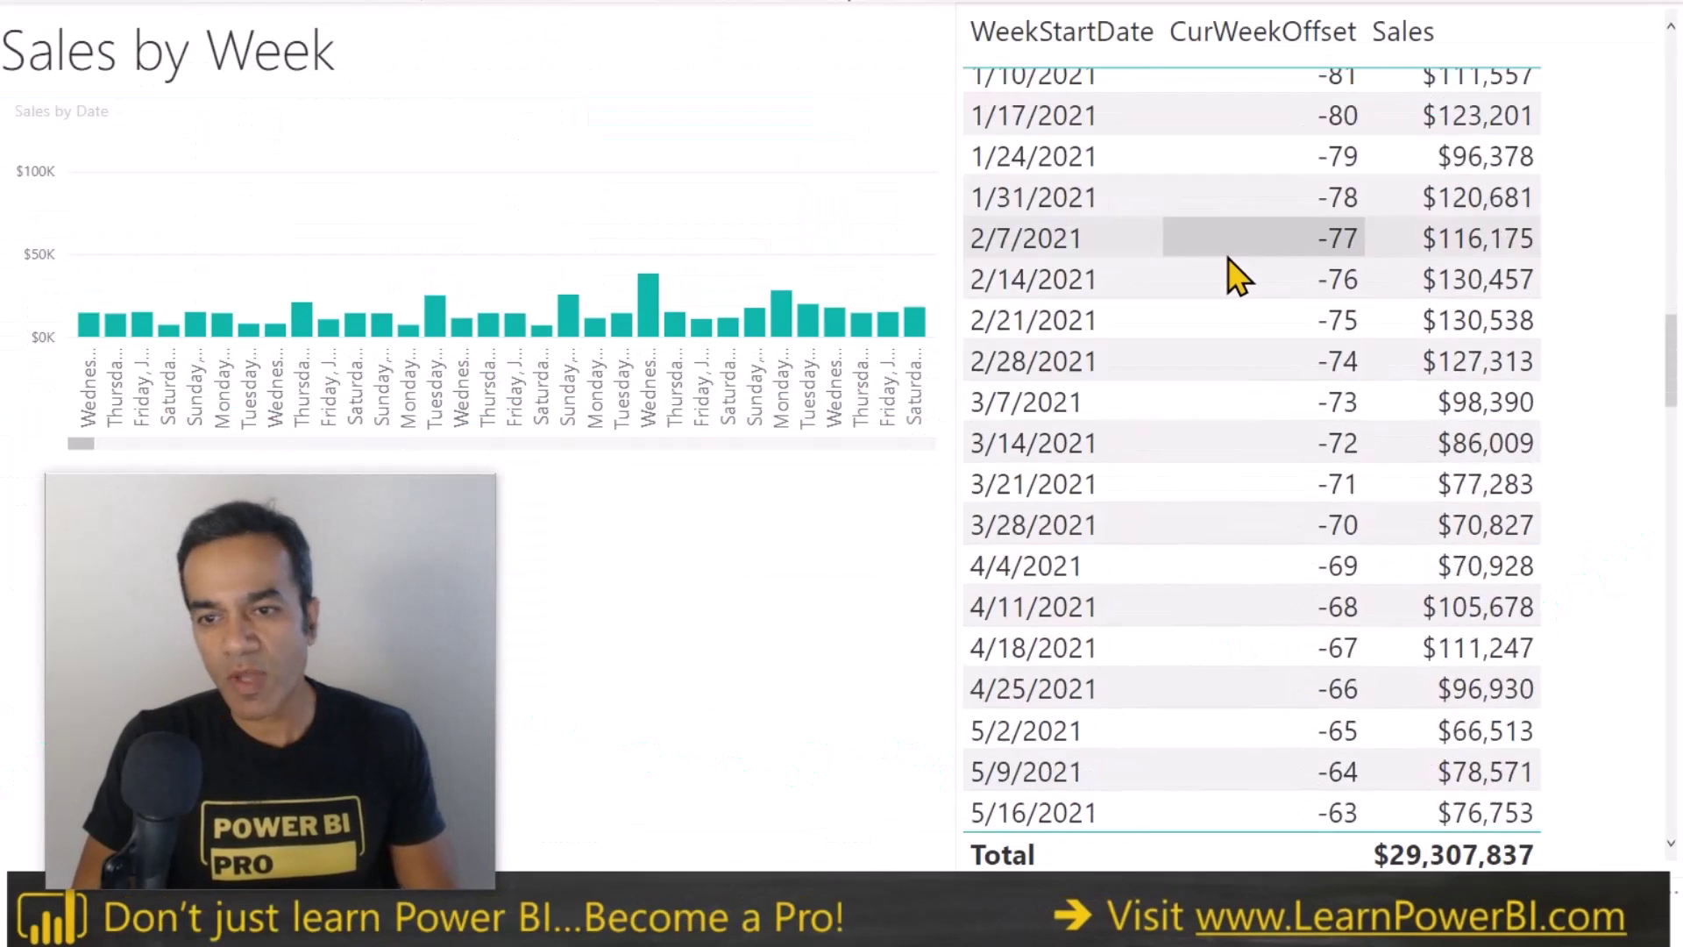
scroll(1243, 305, down, 9)
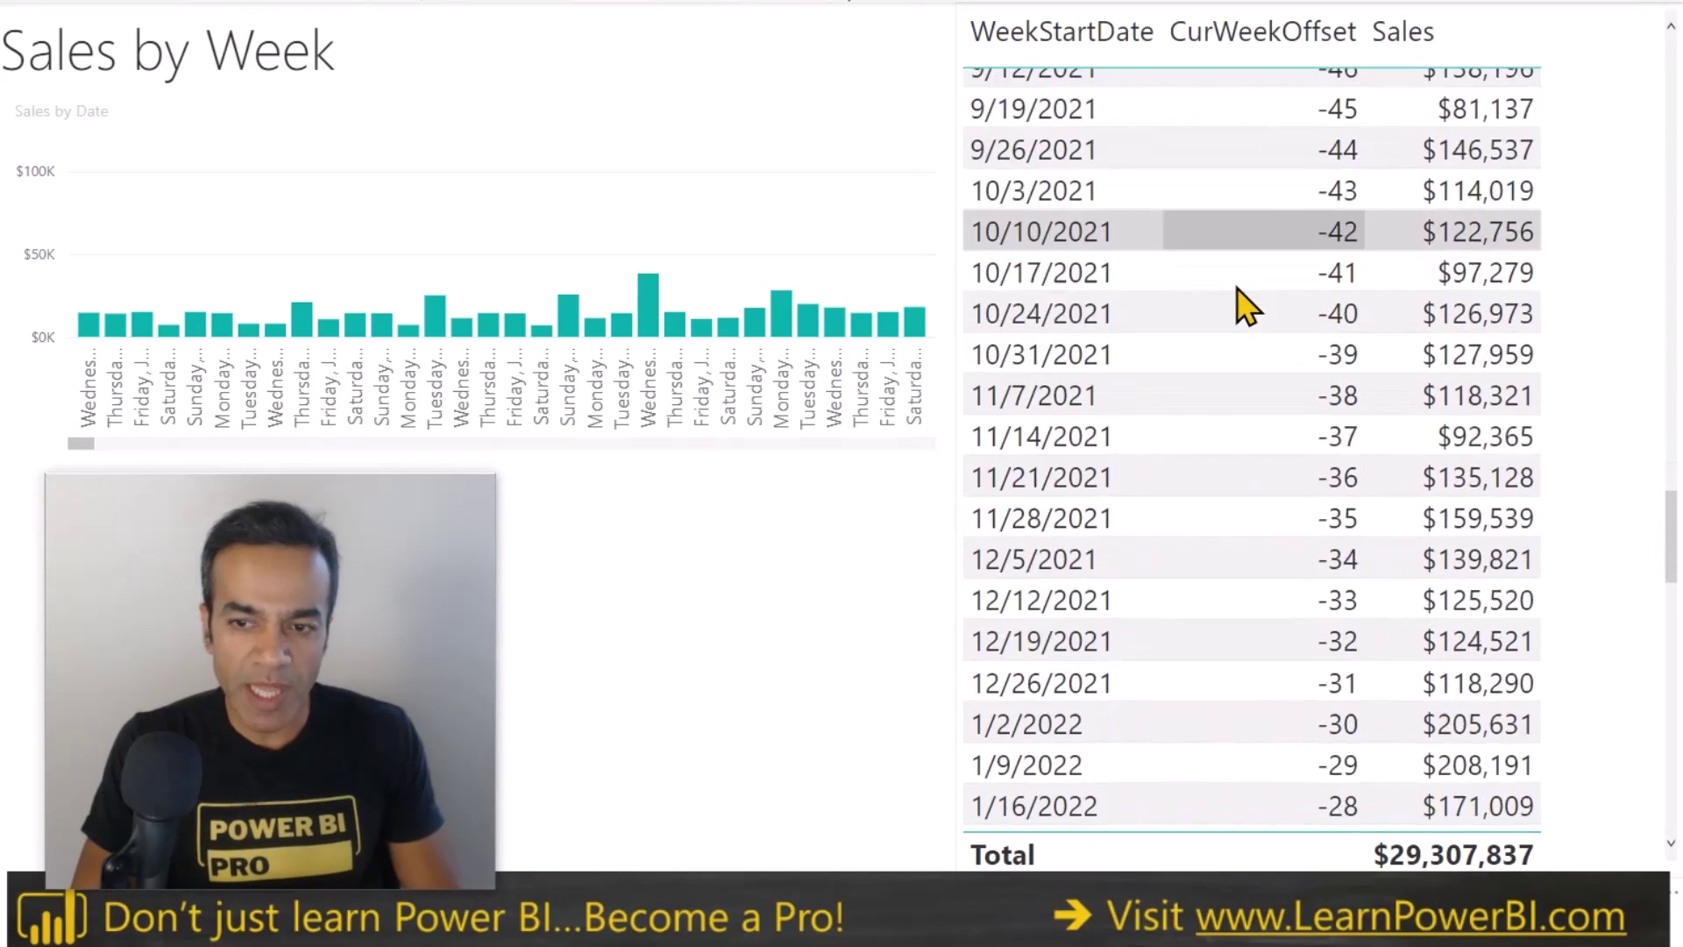
scroll(1243, 305, down, 3)
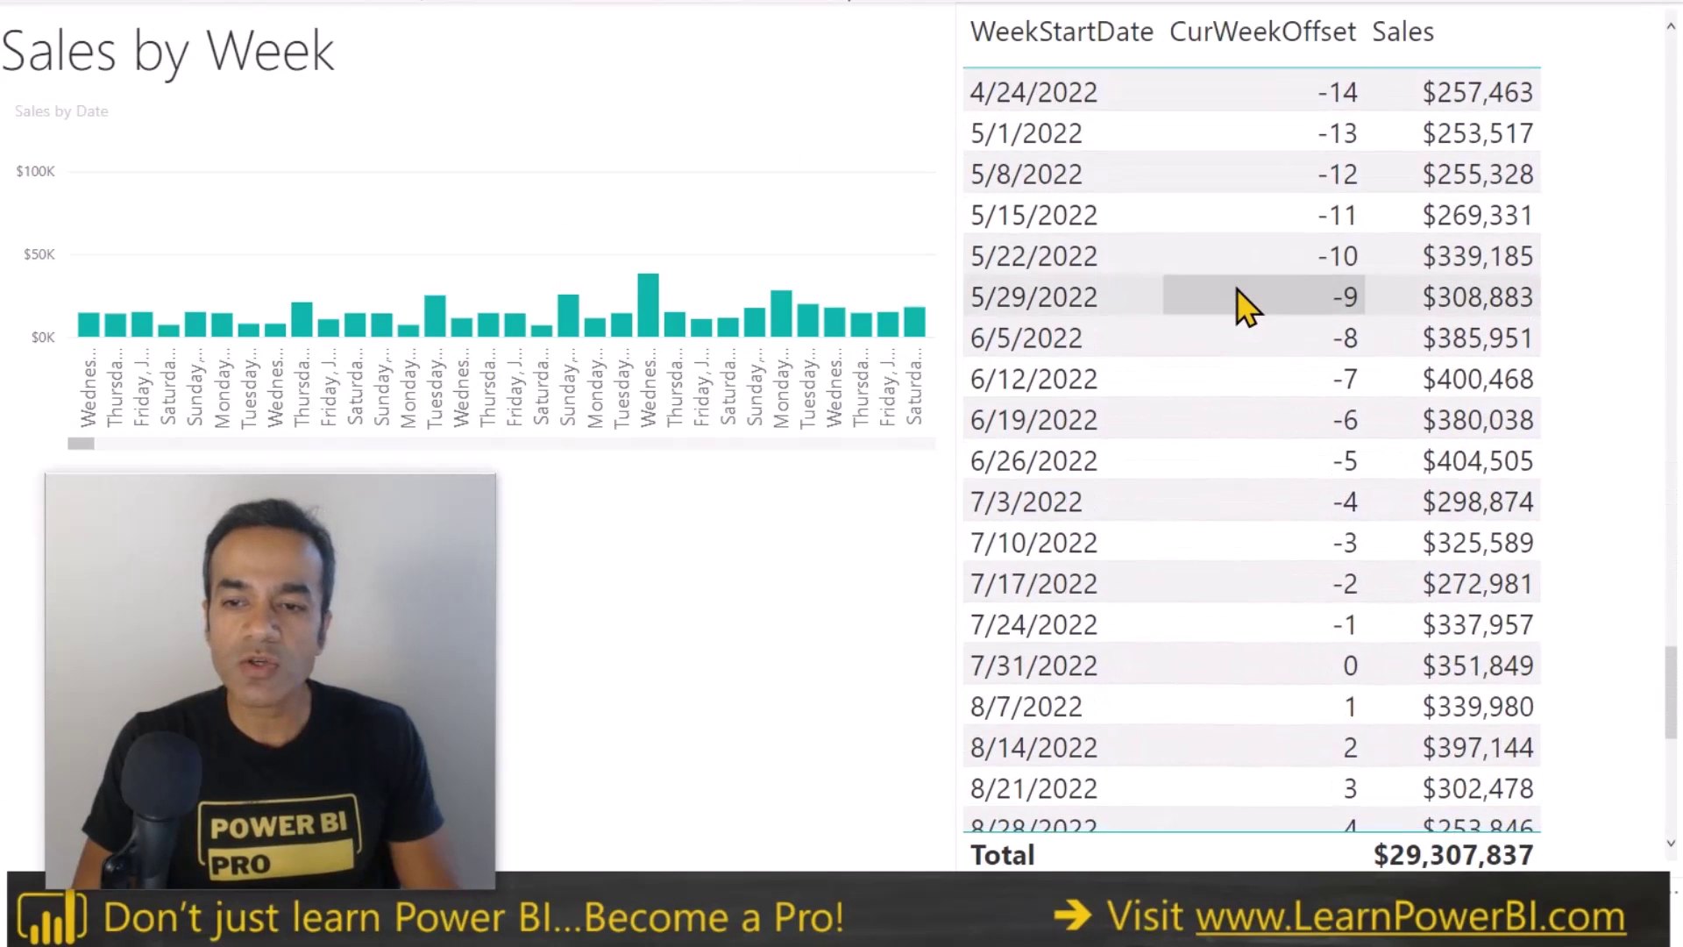
scroll(1243, 305, down, 3)
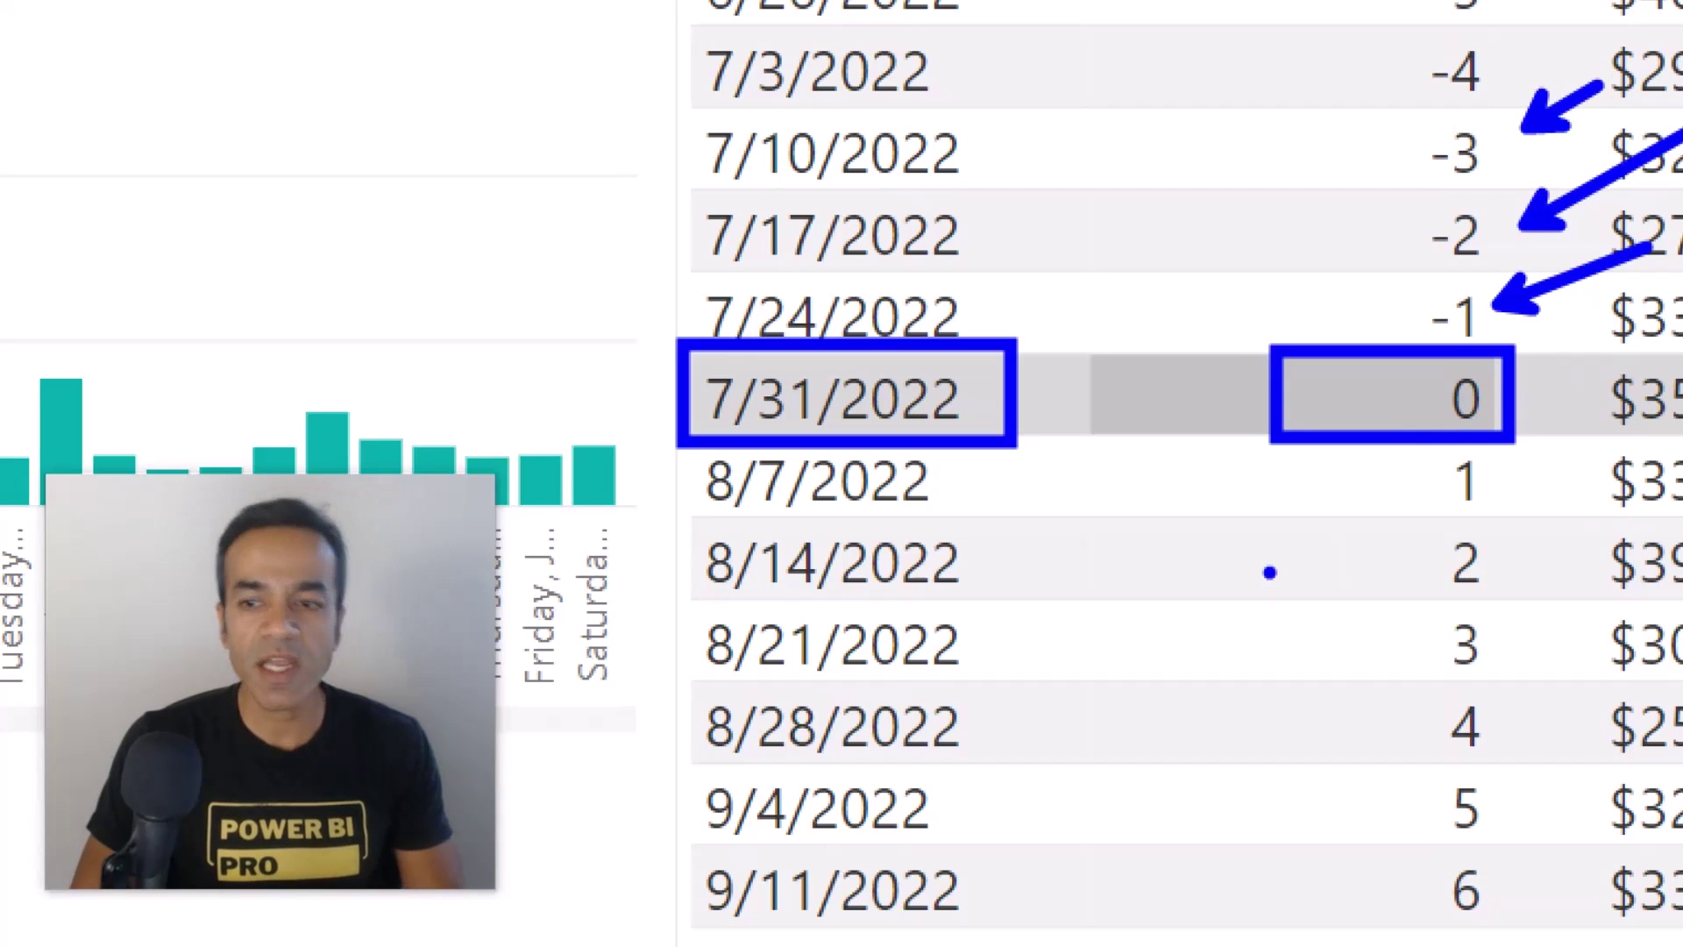
drag(1569, 479, 1517, 480)
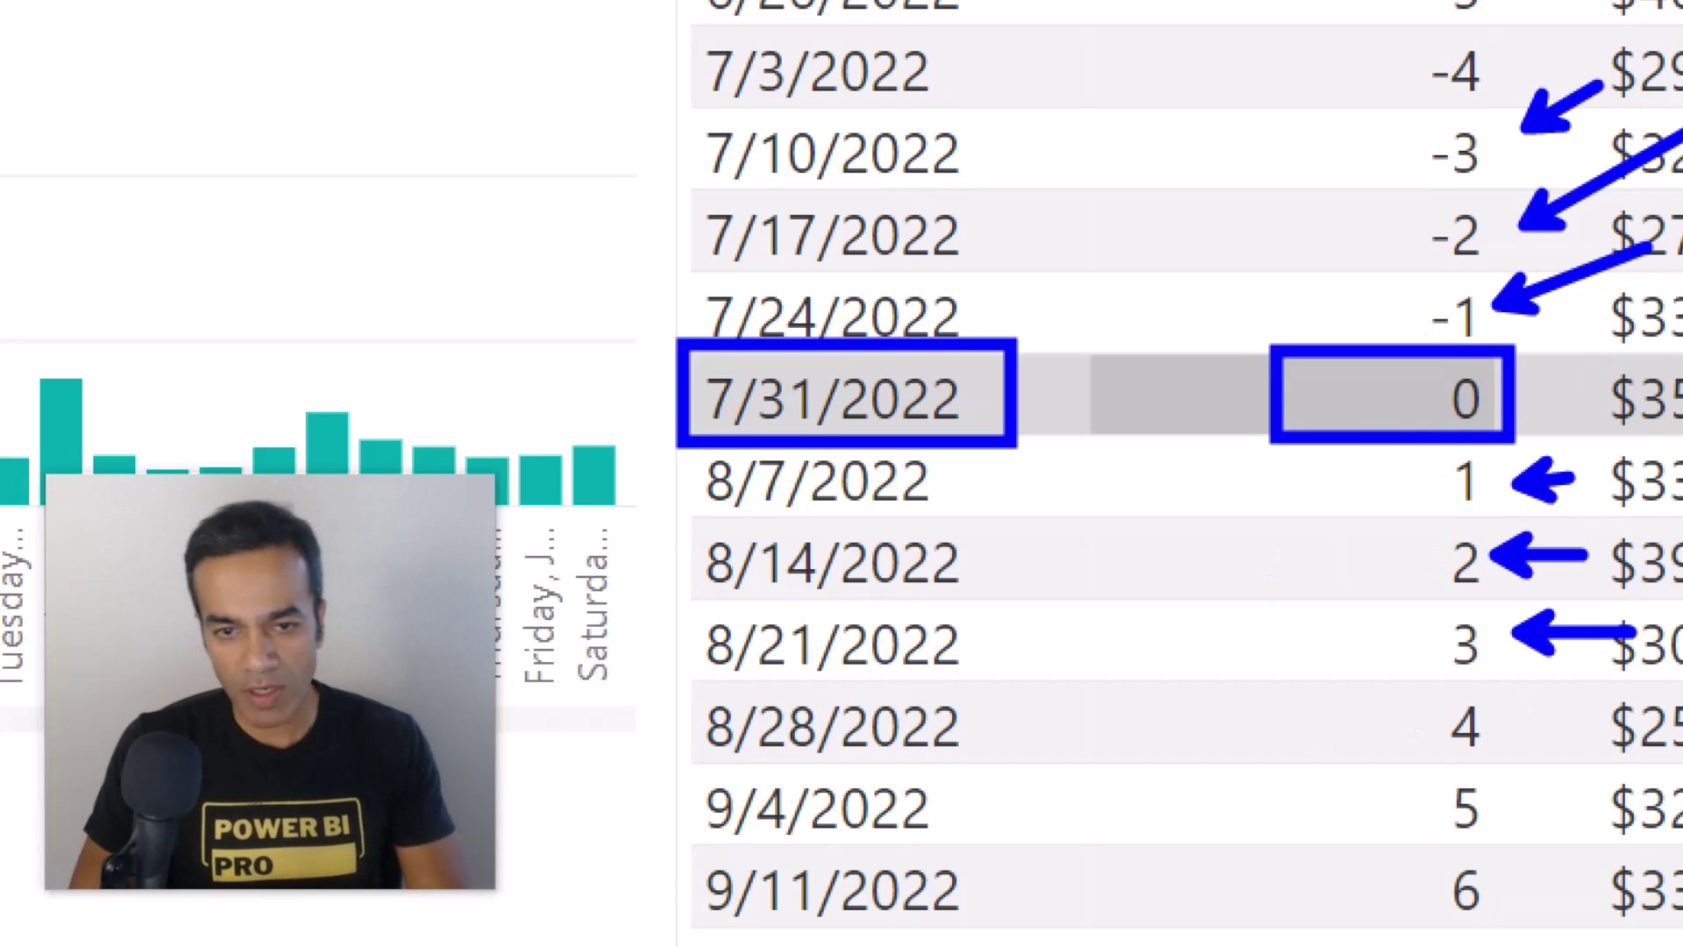
key(Escape)
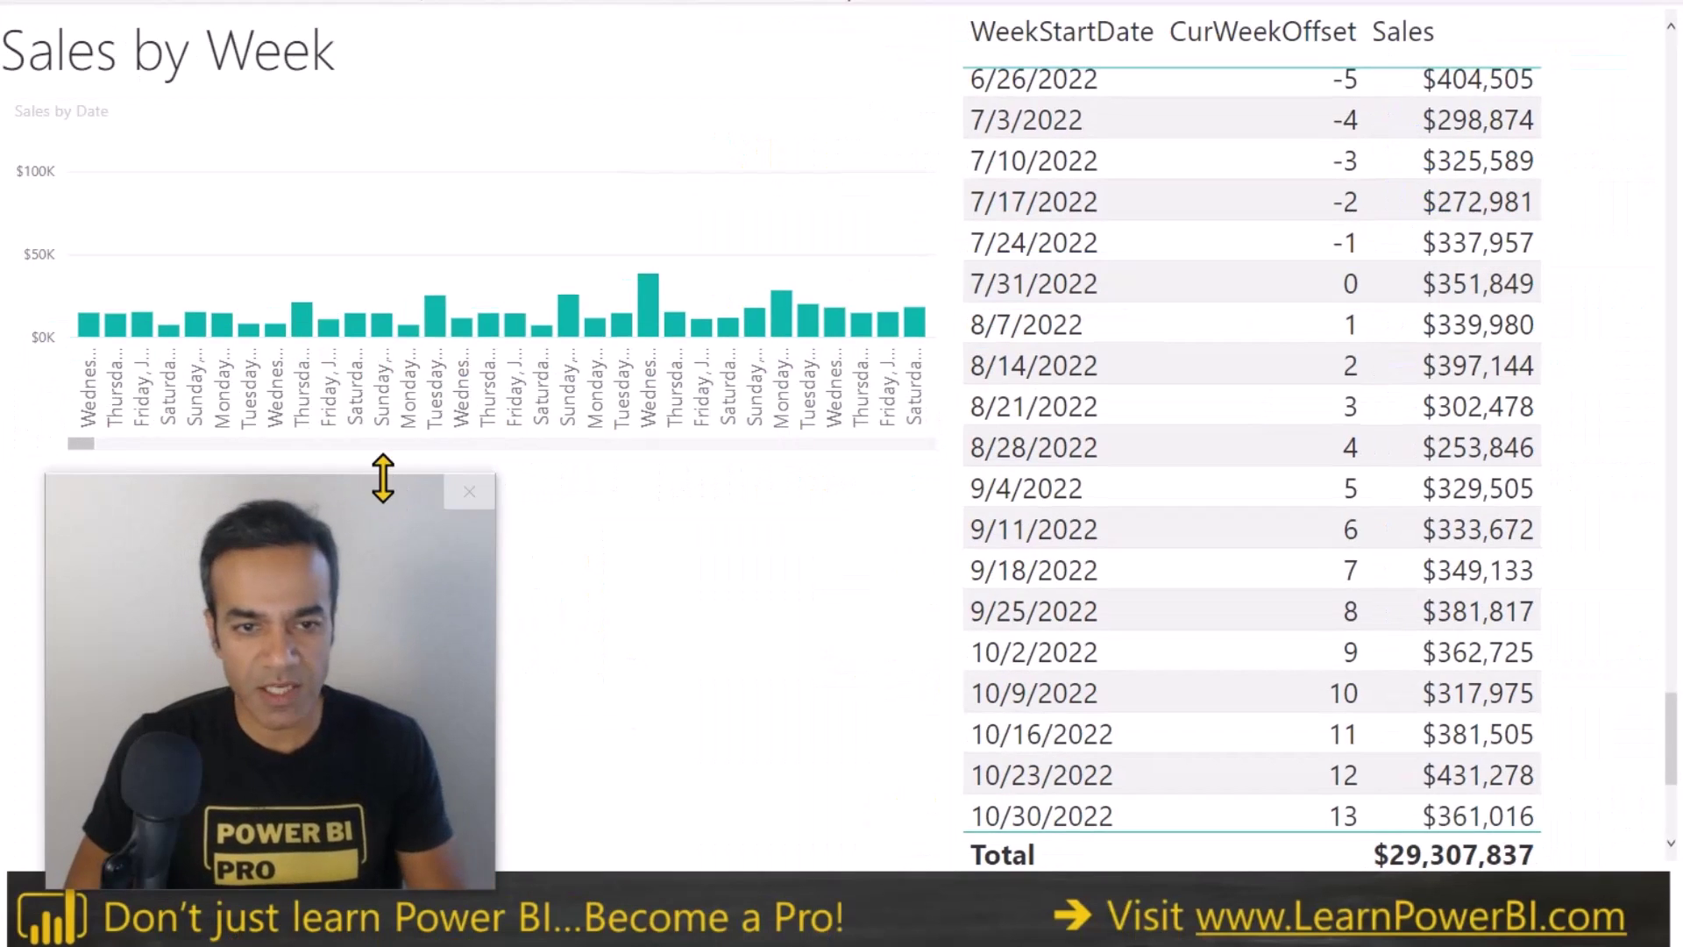
- Cross-filter the chart by selecting the 7/31/2022 and 7/24/2022 week rows
click(1120, 288)
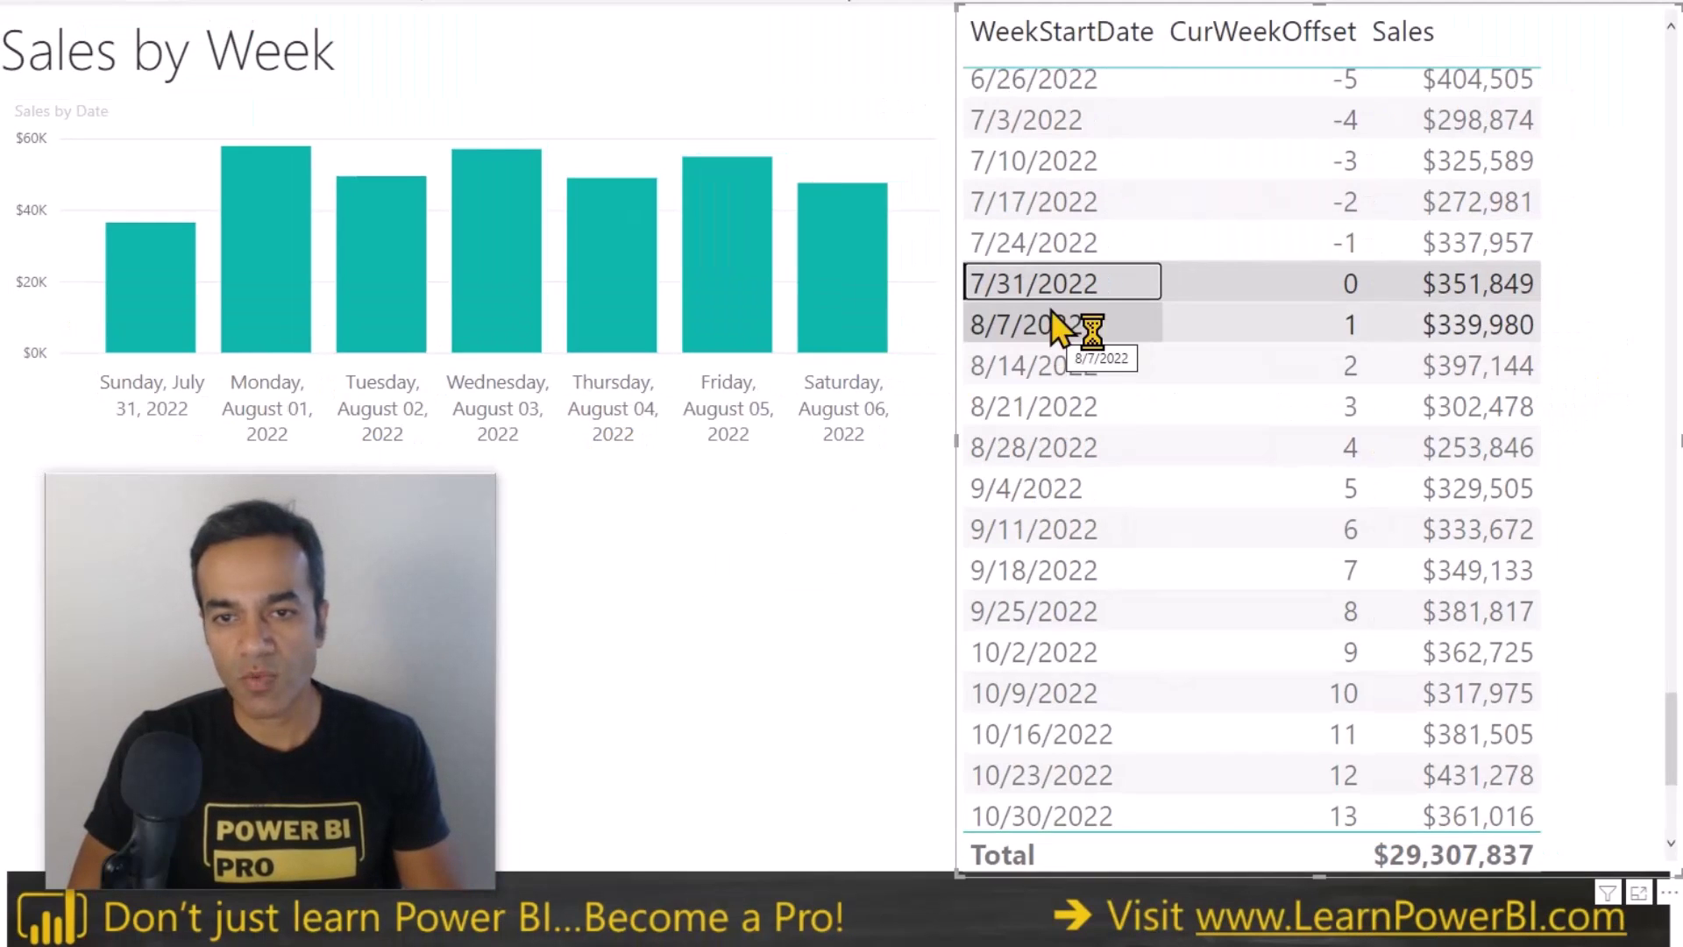
click(1043, 250)
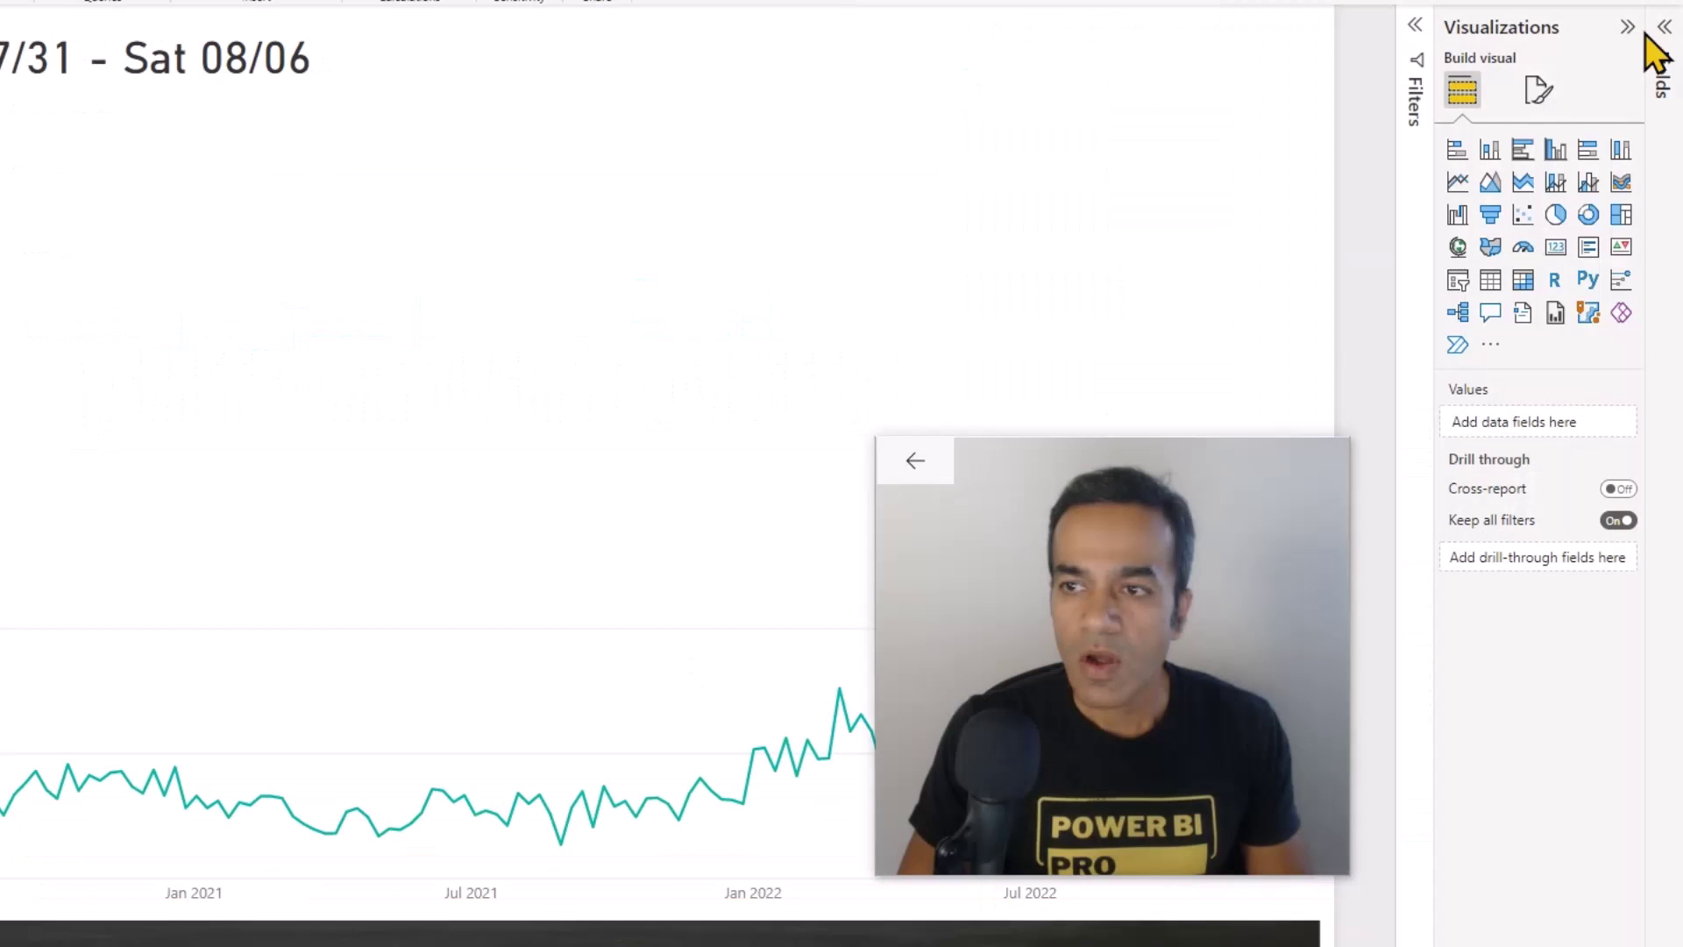
- Add the Sales measure from the Formulas table to the Weekday table visual
click(1662, 54)
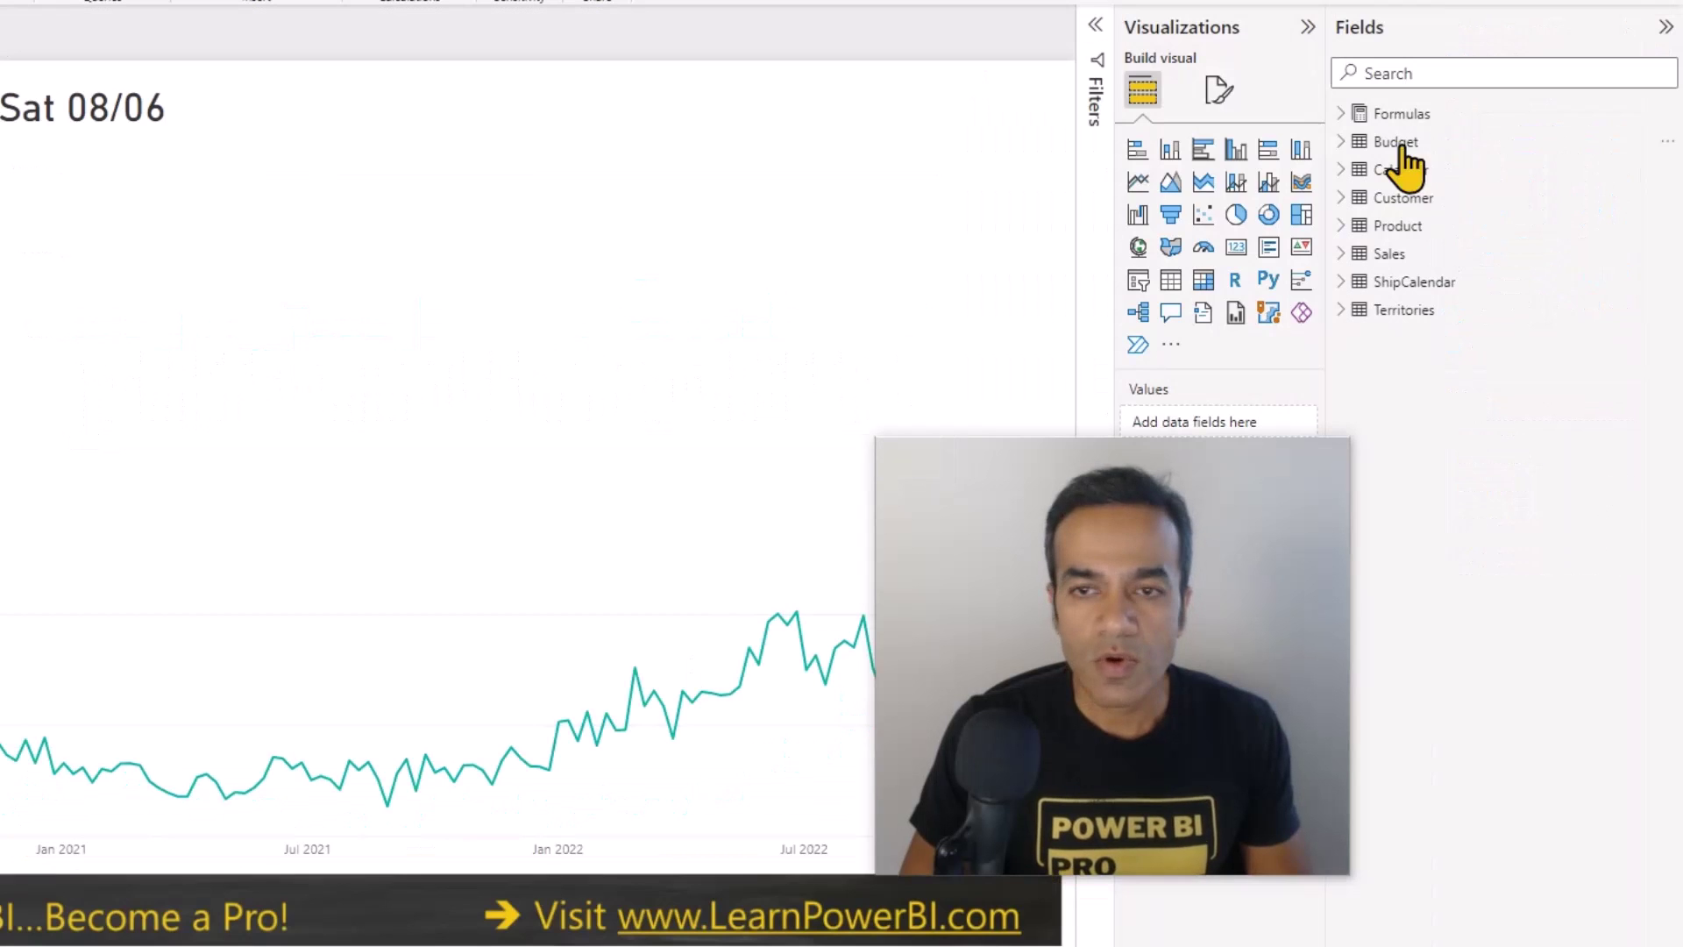
click(1340, 118)
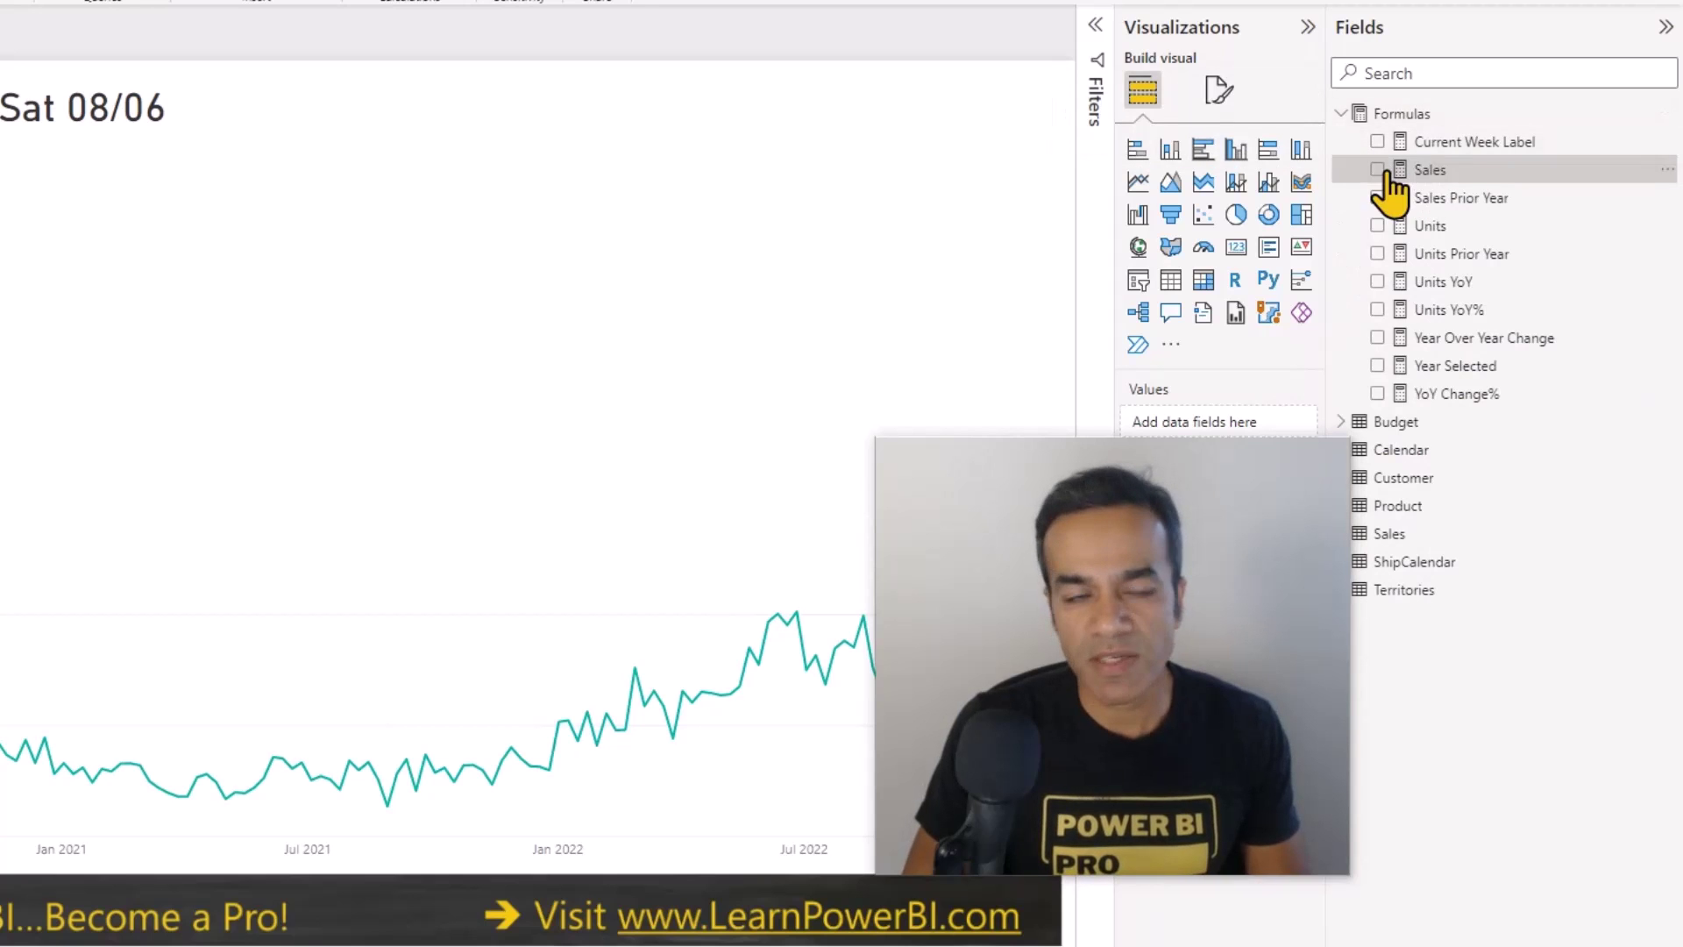
drag(1388, 189, 0, 350)
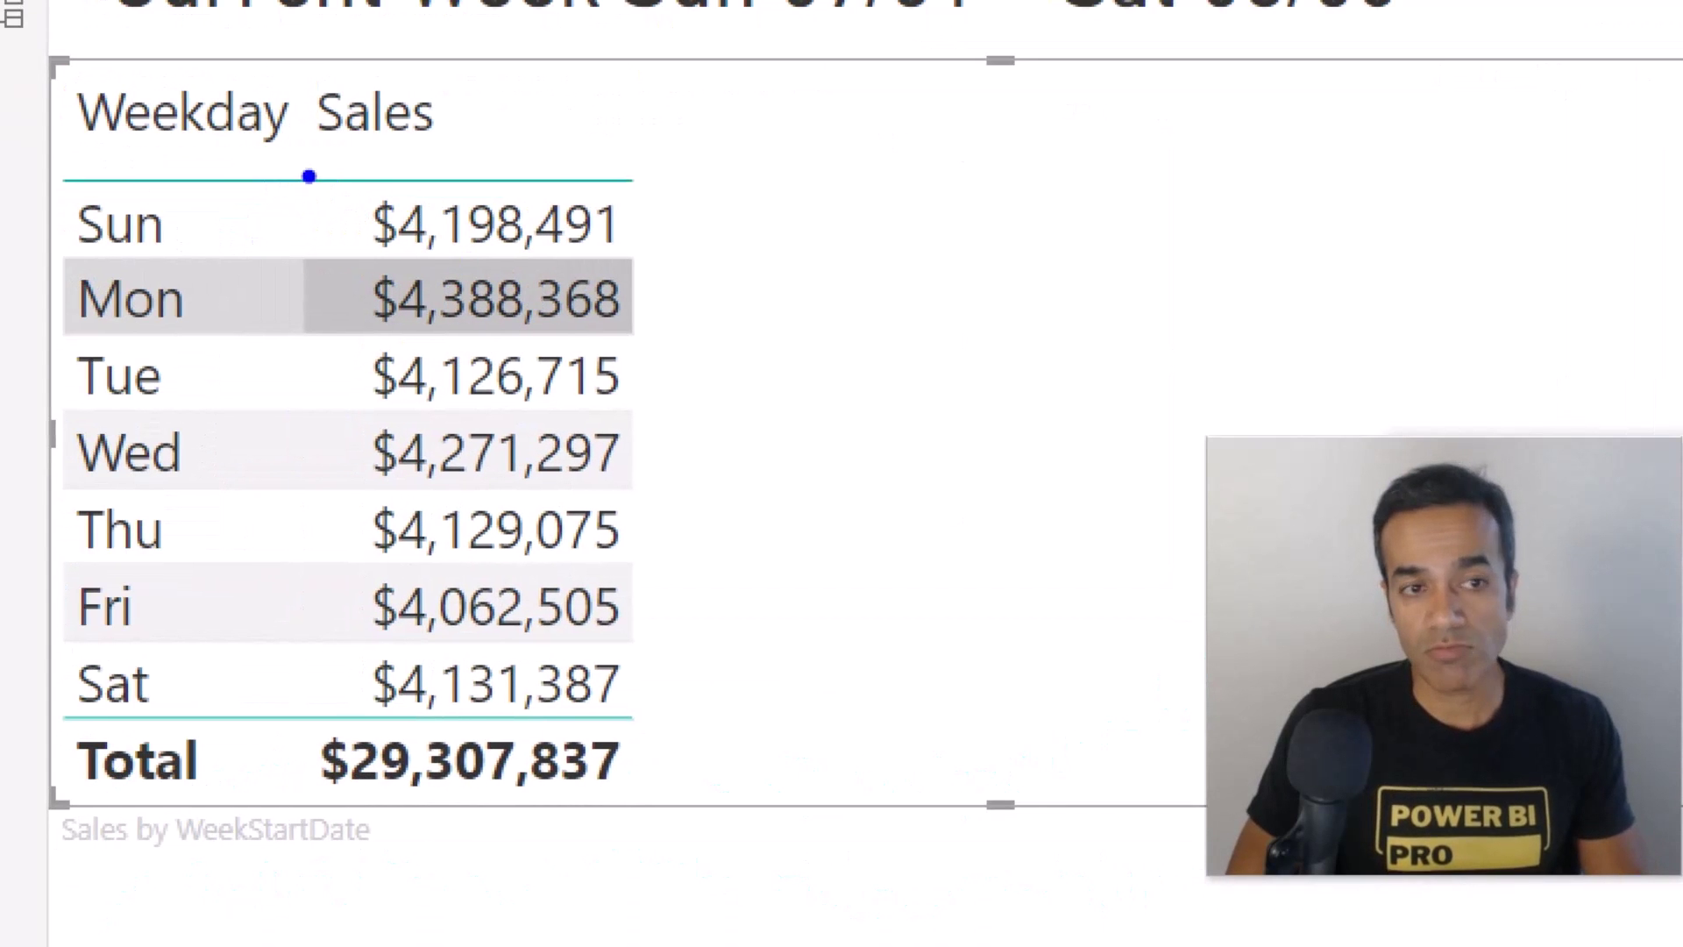
mouse_move(309, 176)
mouse_down()
mouse_move(545, 342)
mouse_move(609, 592)
mouse_up()
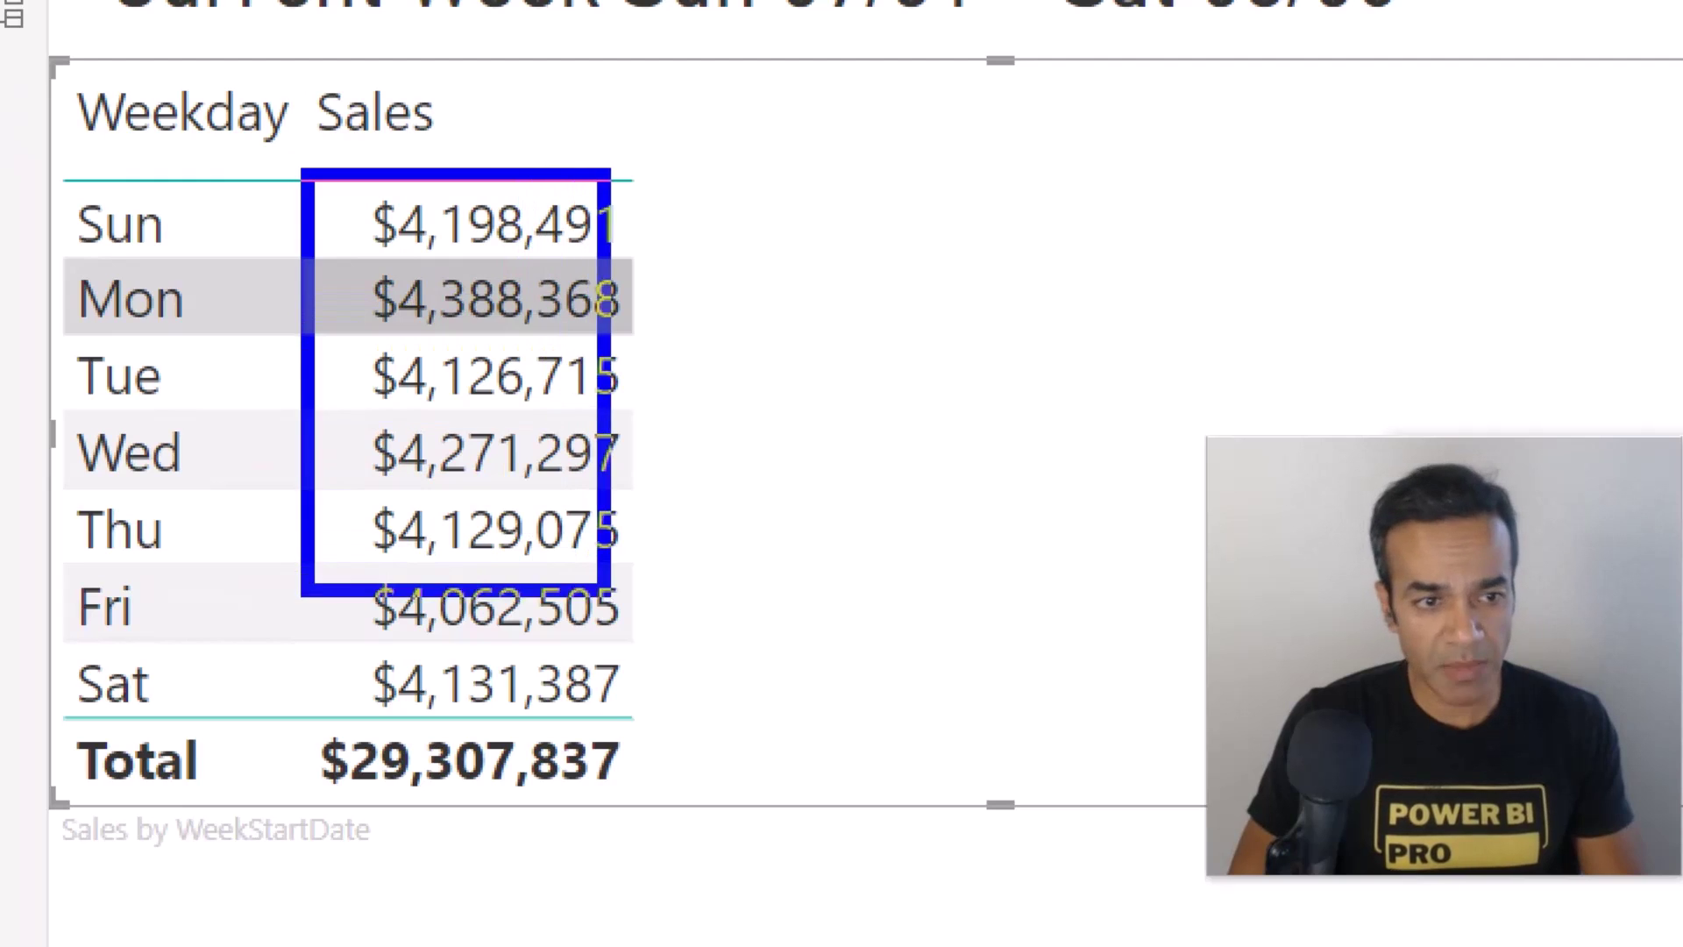
key(Escape)
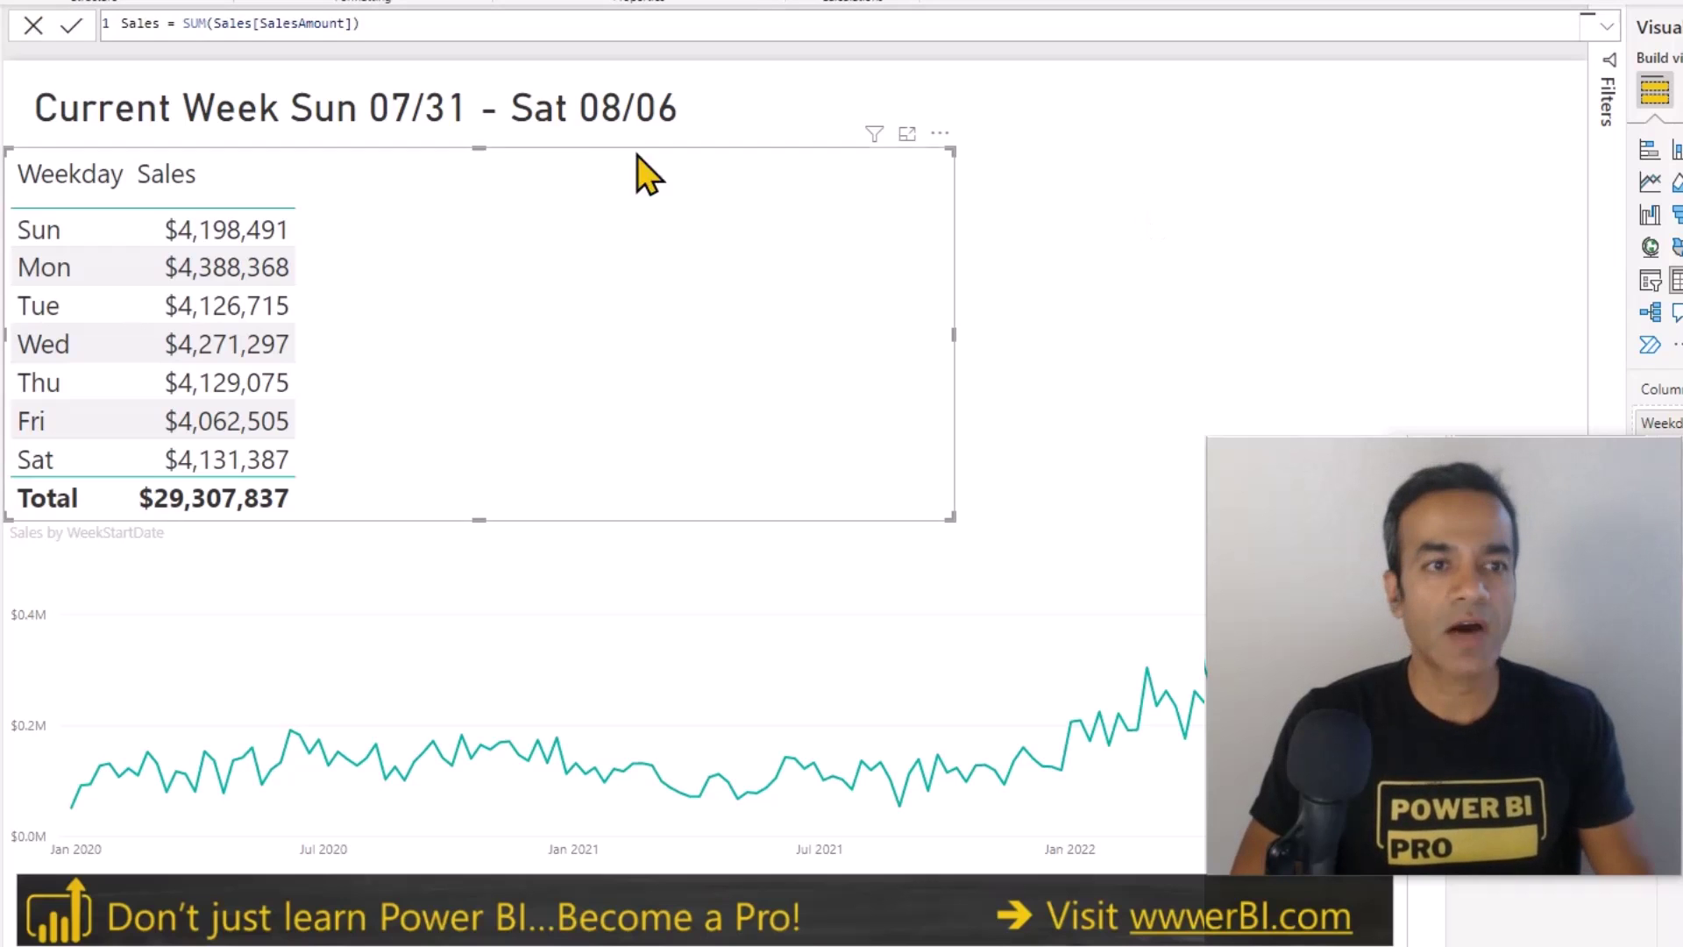
key(ctrl+1)
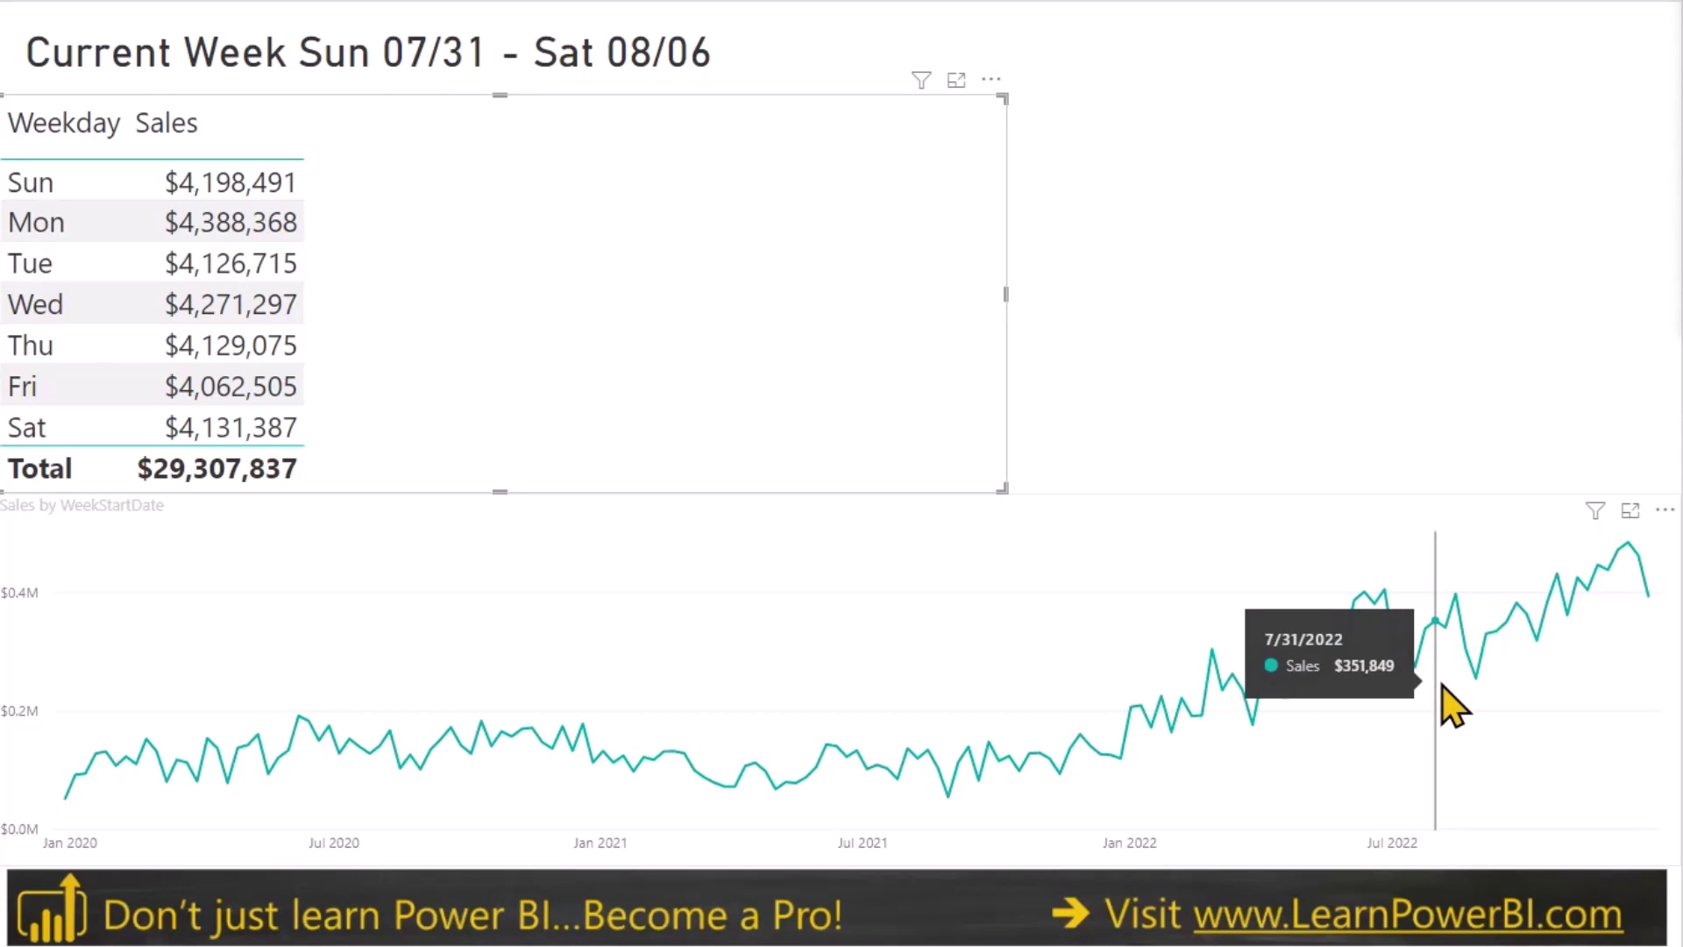
- Filter to the 7/31/2022 week, clear it, and remove Sales from the Weekday table
click(1433, 624)
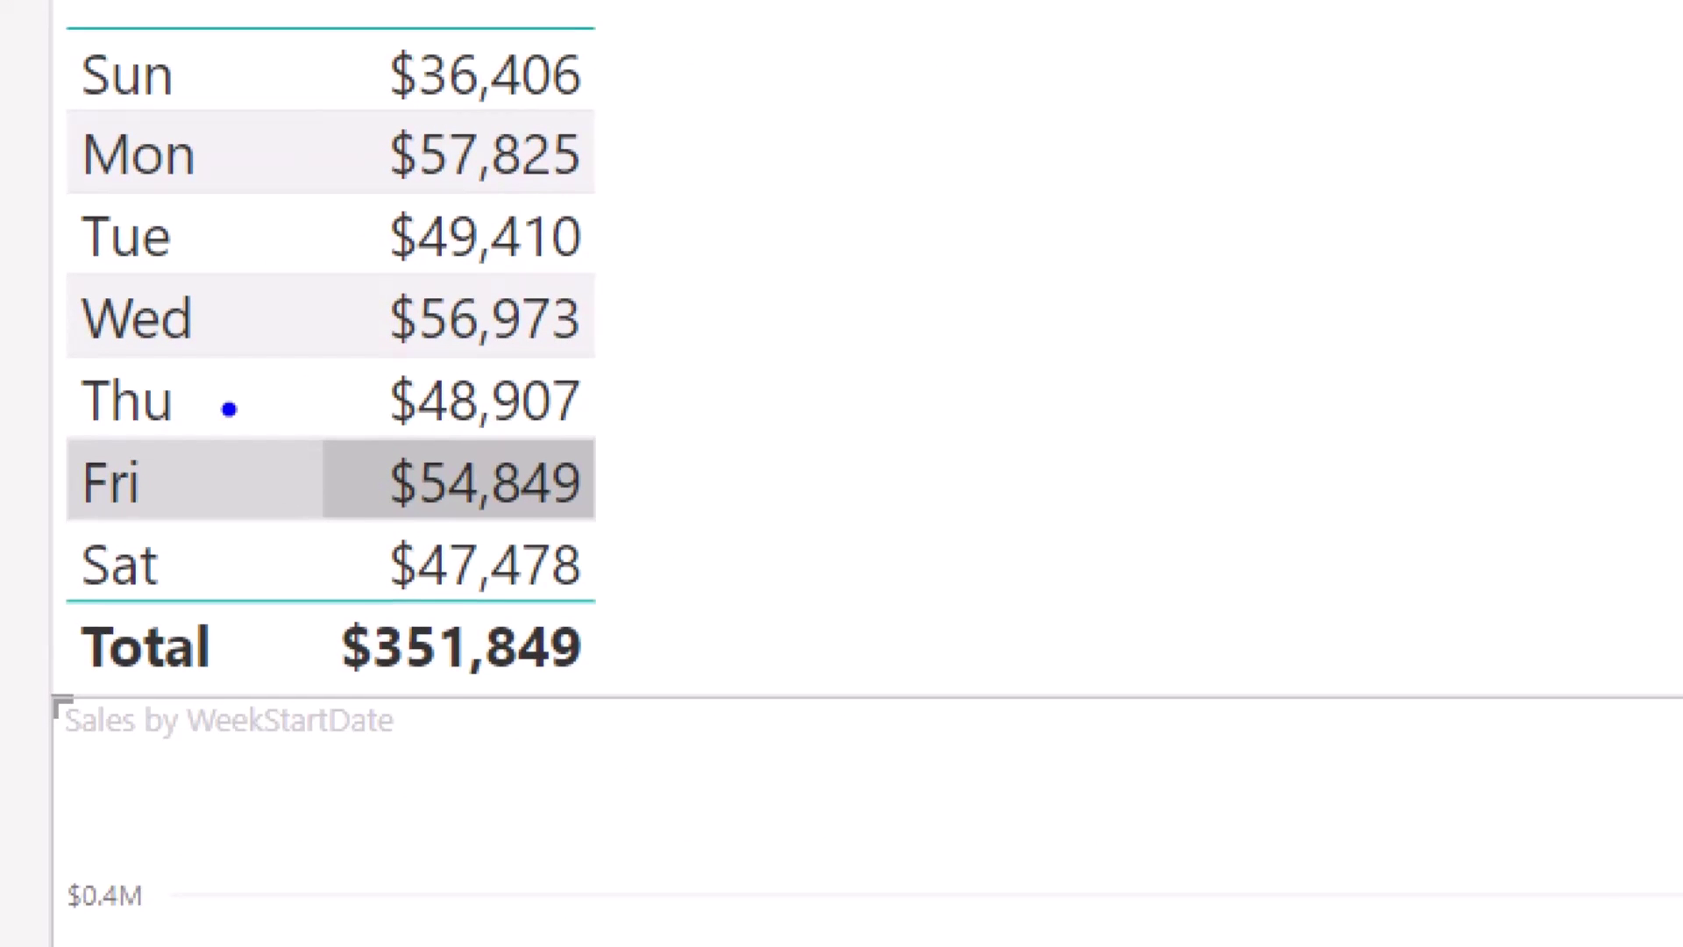
click(504, 369)
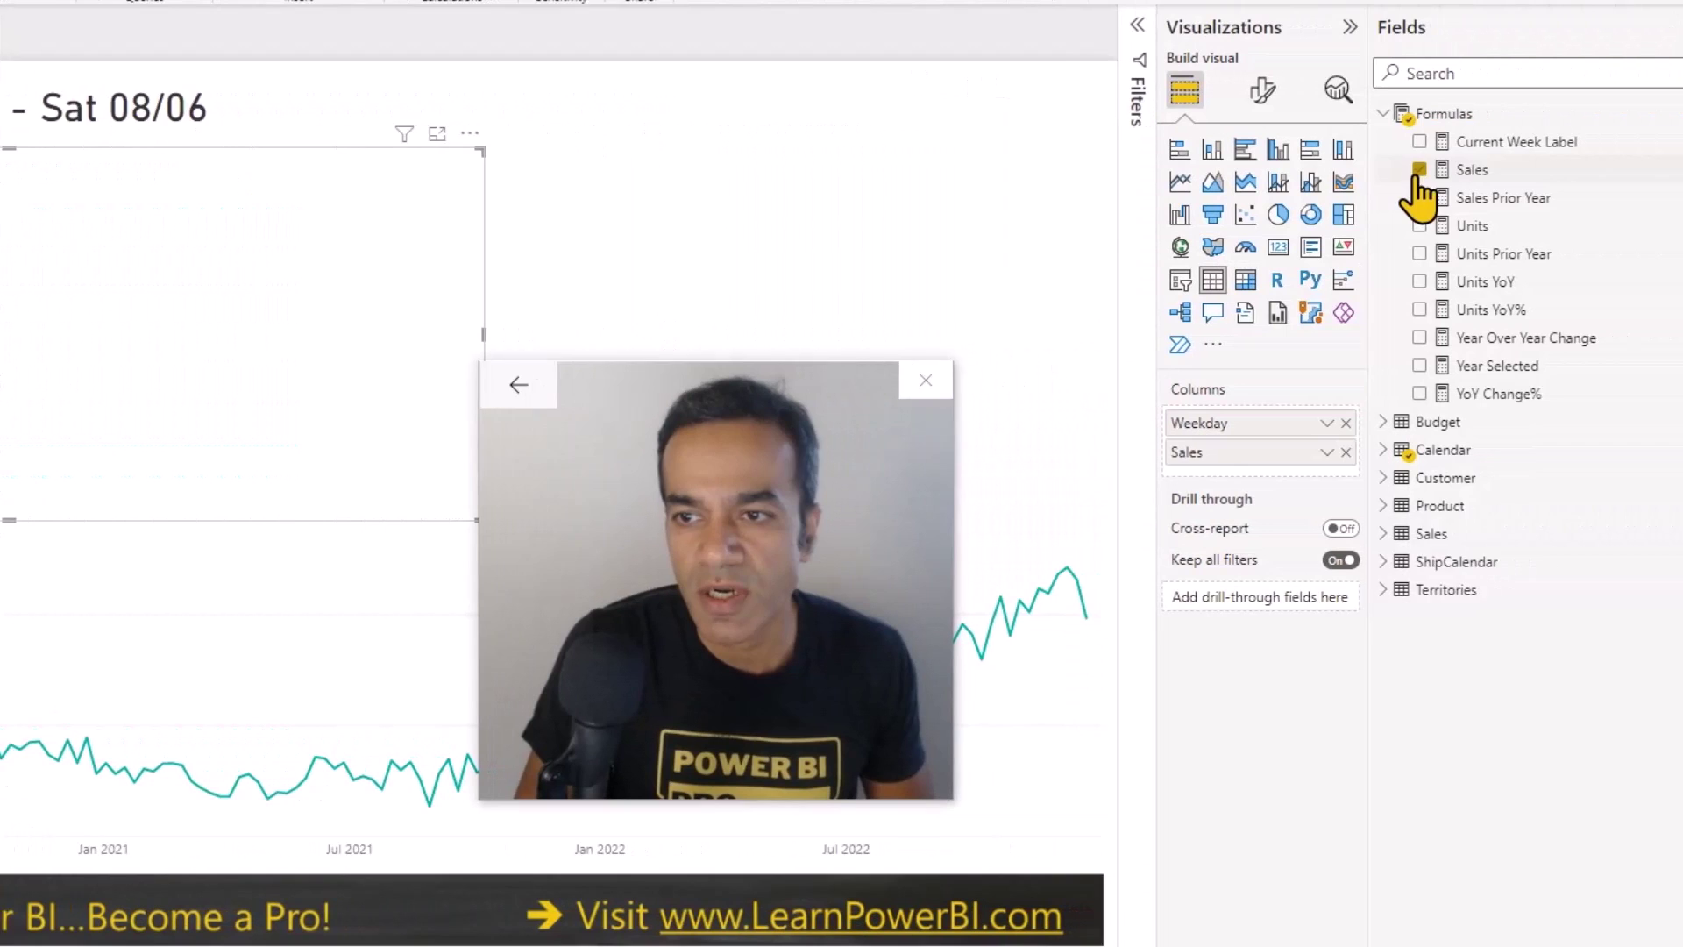
click(1379, 170)
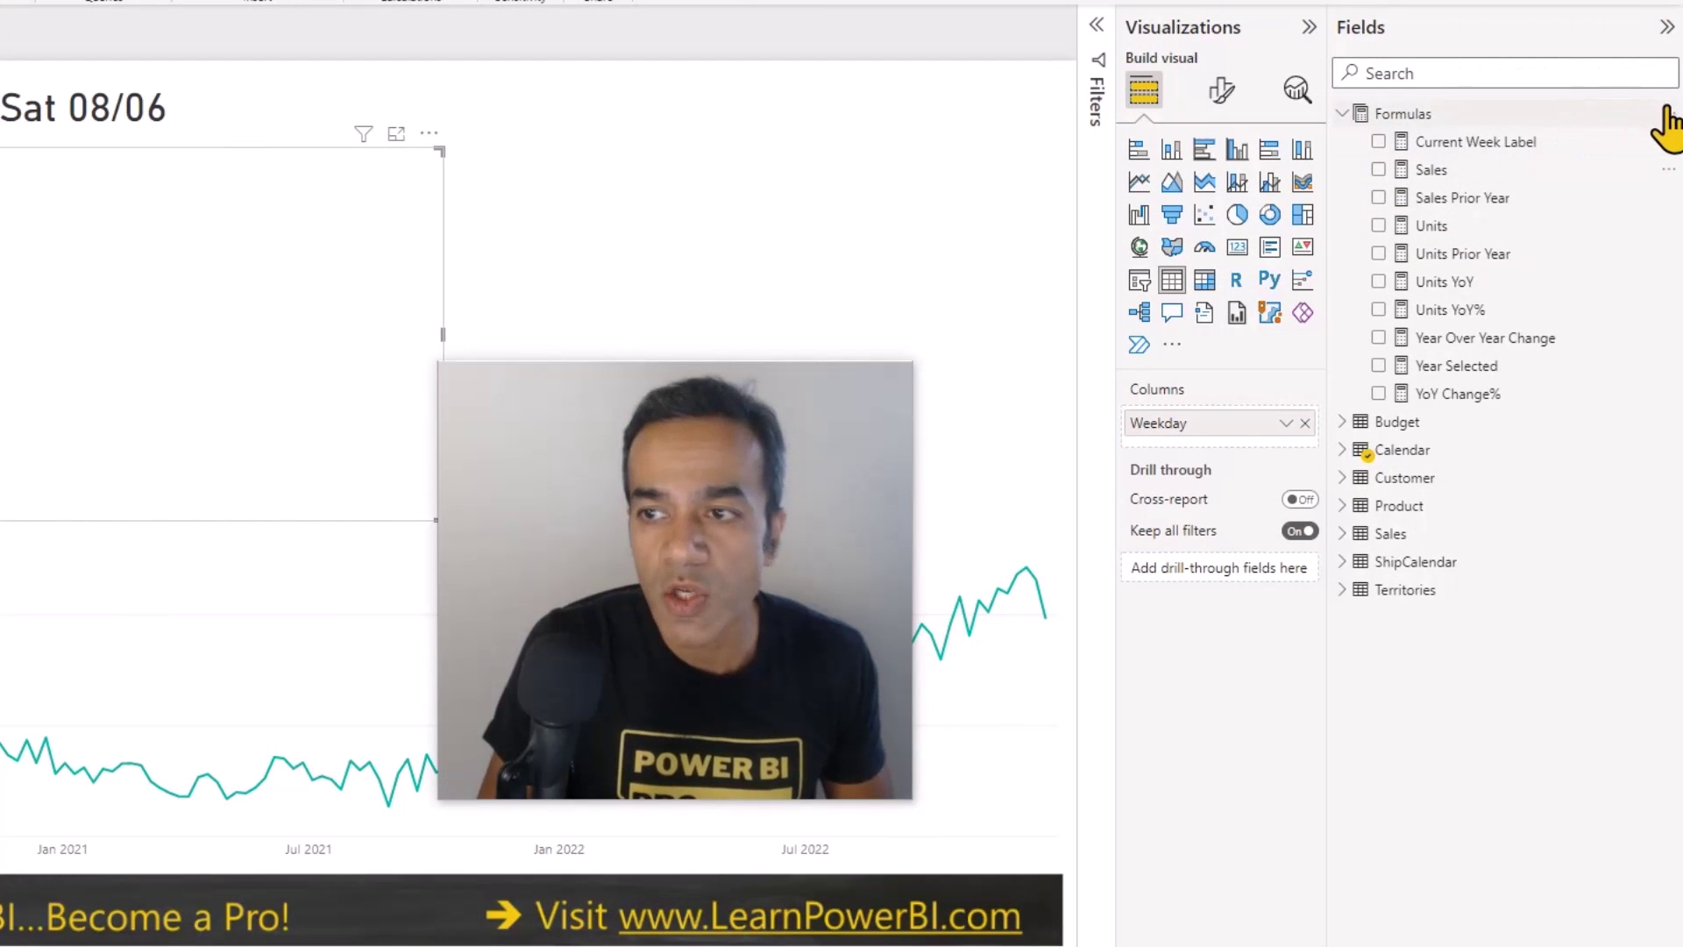
- Start a new measure in the Formulas table and edit its formula
click(1668, 114)
key(Escape)
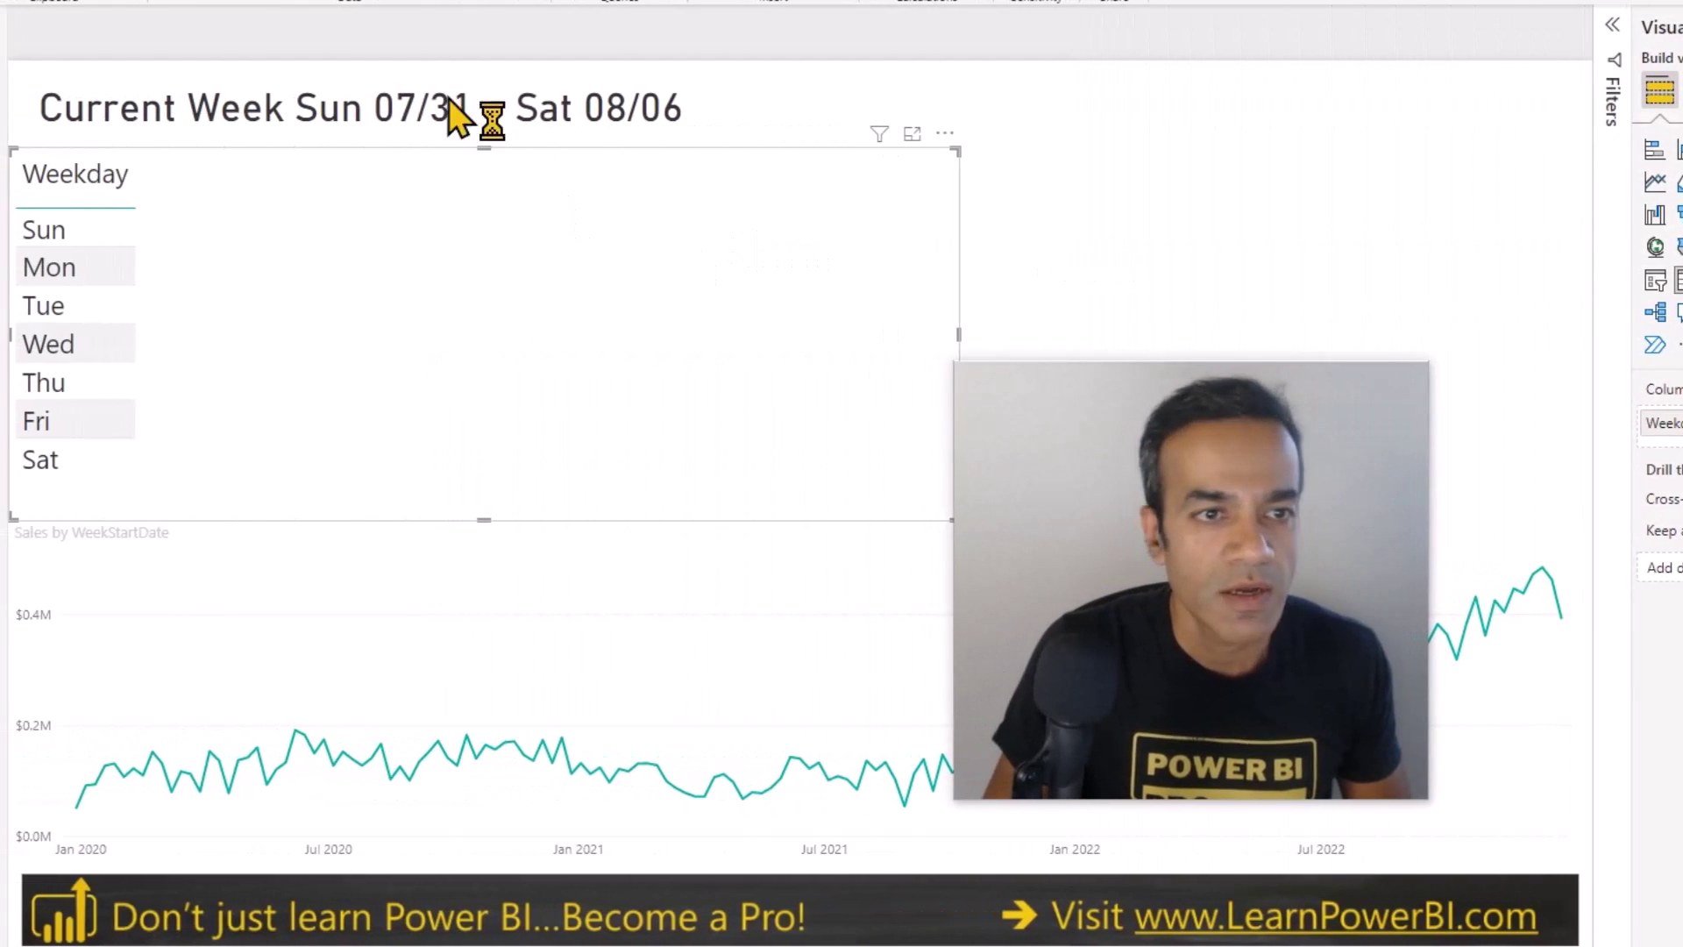
click(332, 36)
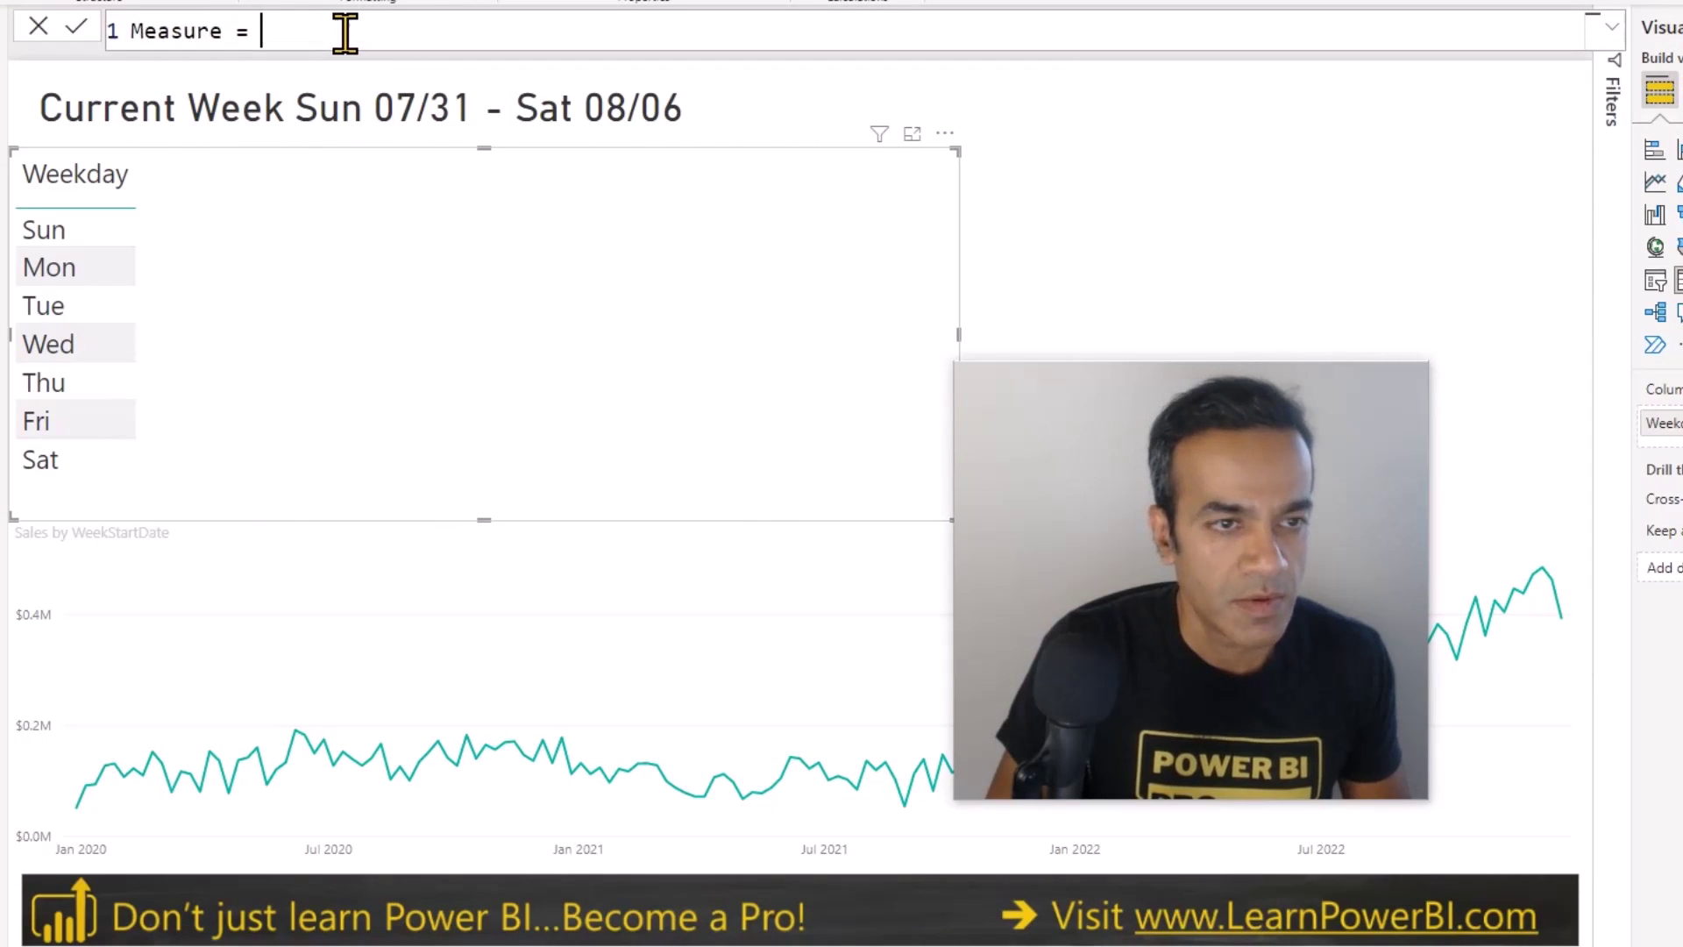
- Create Sales Current Week = CALCULATE([Sales],'Calendar'[CurWeekOffset] = 0) with 0 decimal places
text(Sales Current Week)
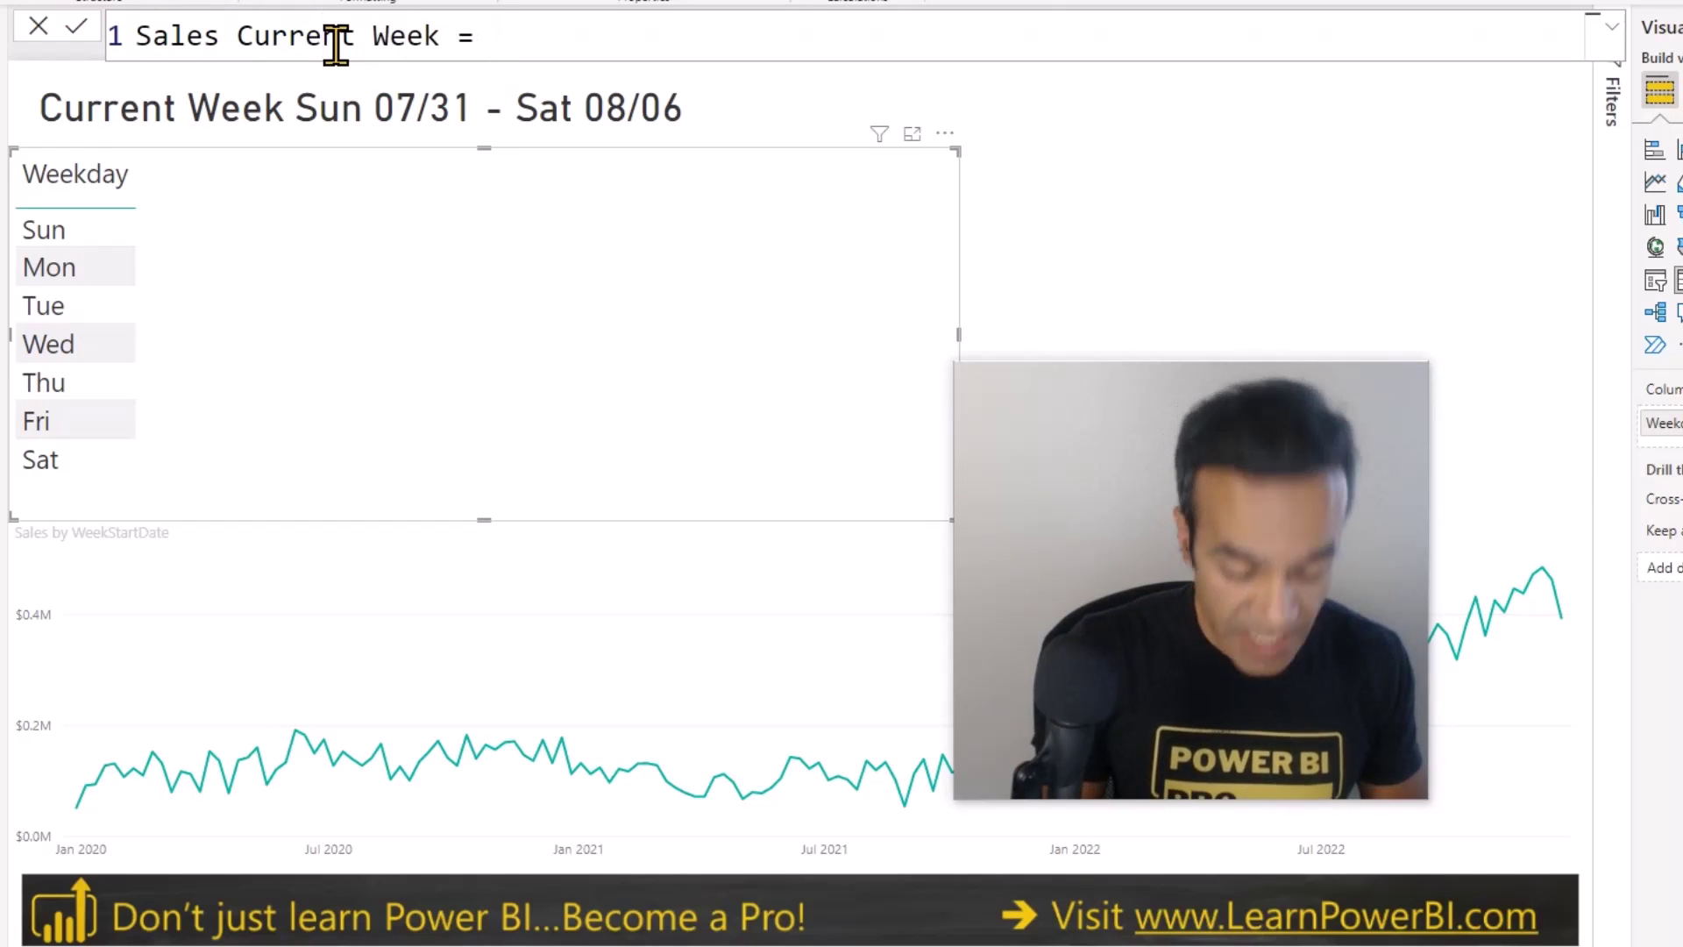
text(CALCULATE()
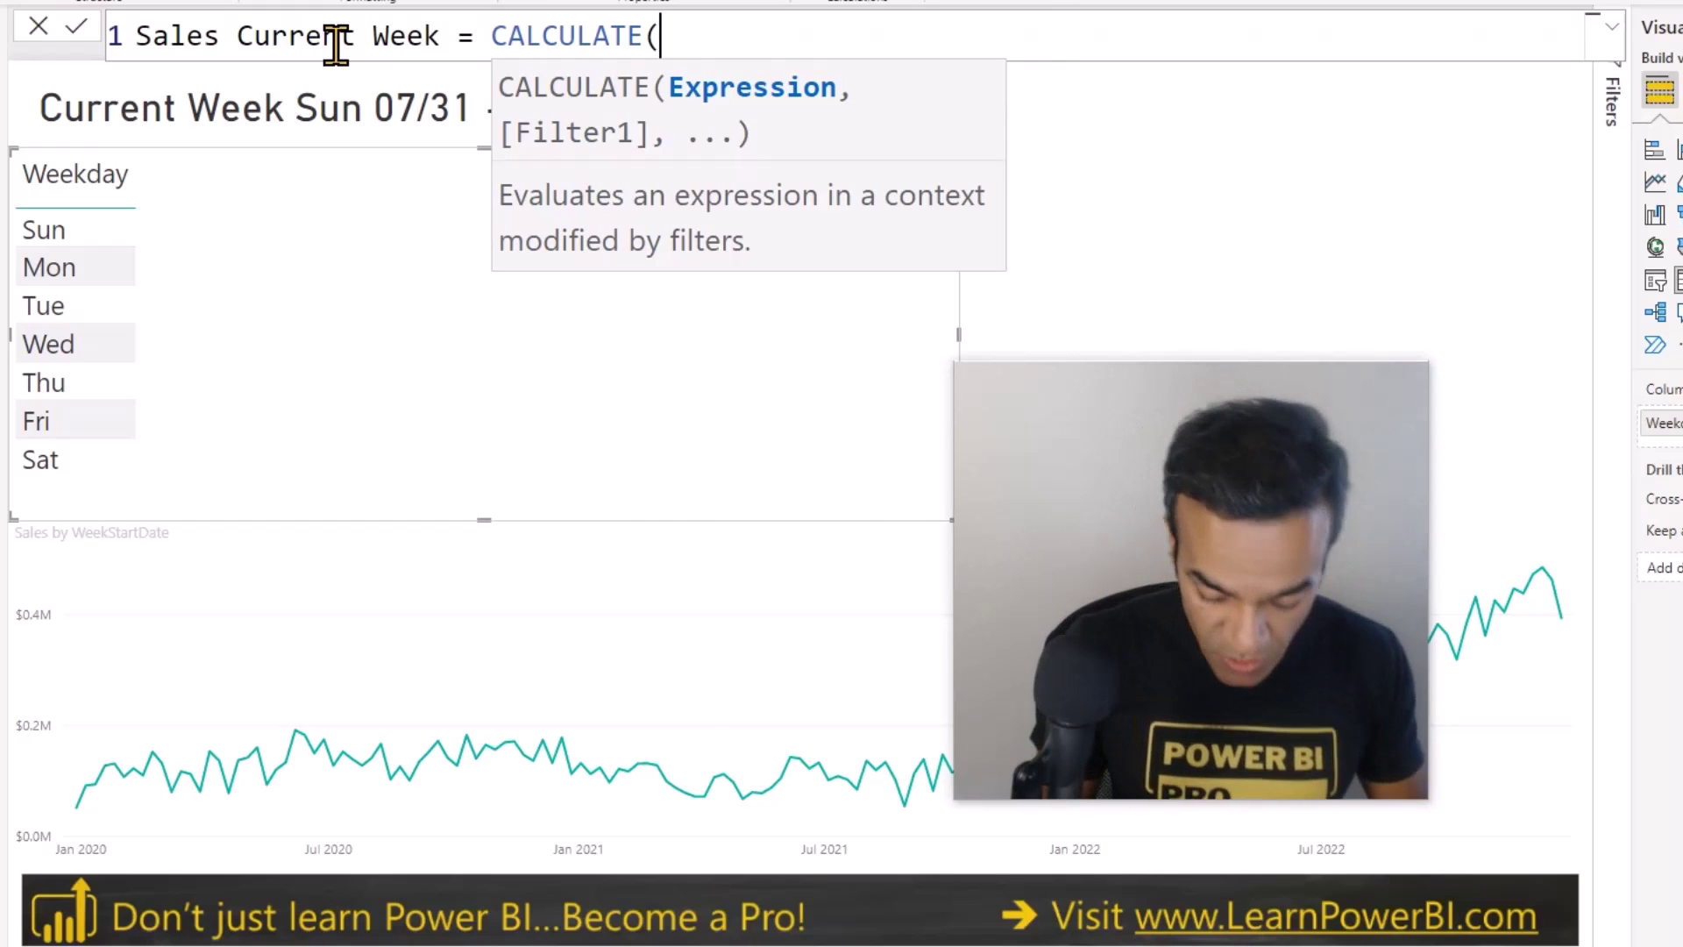
text([)
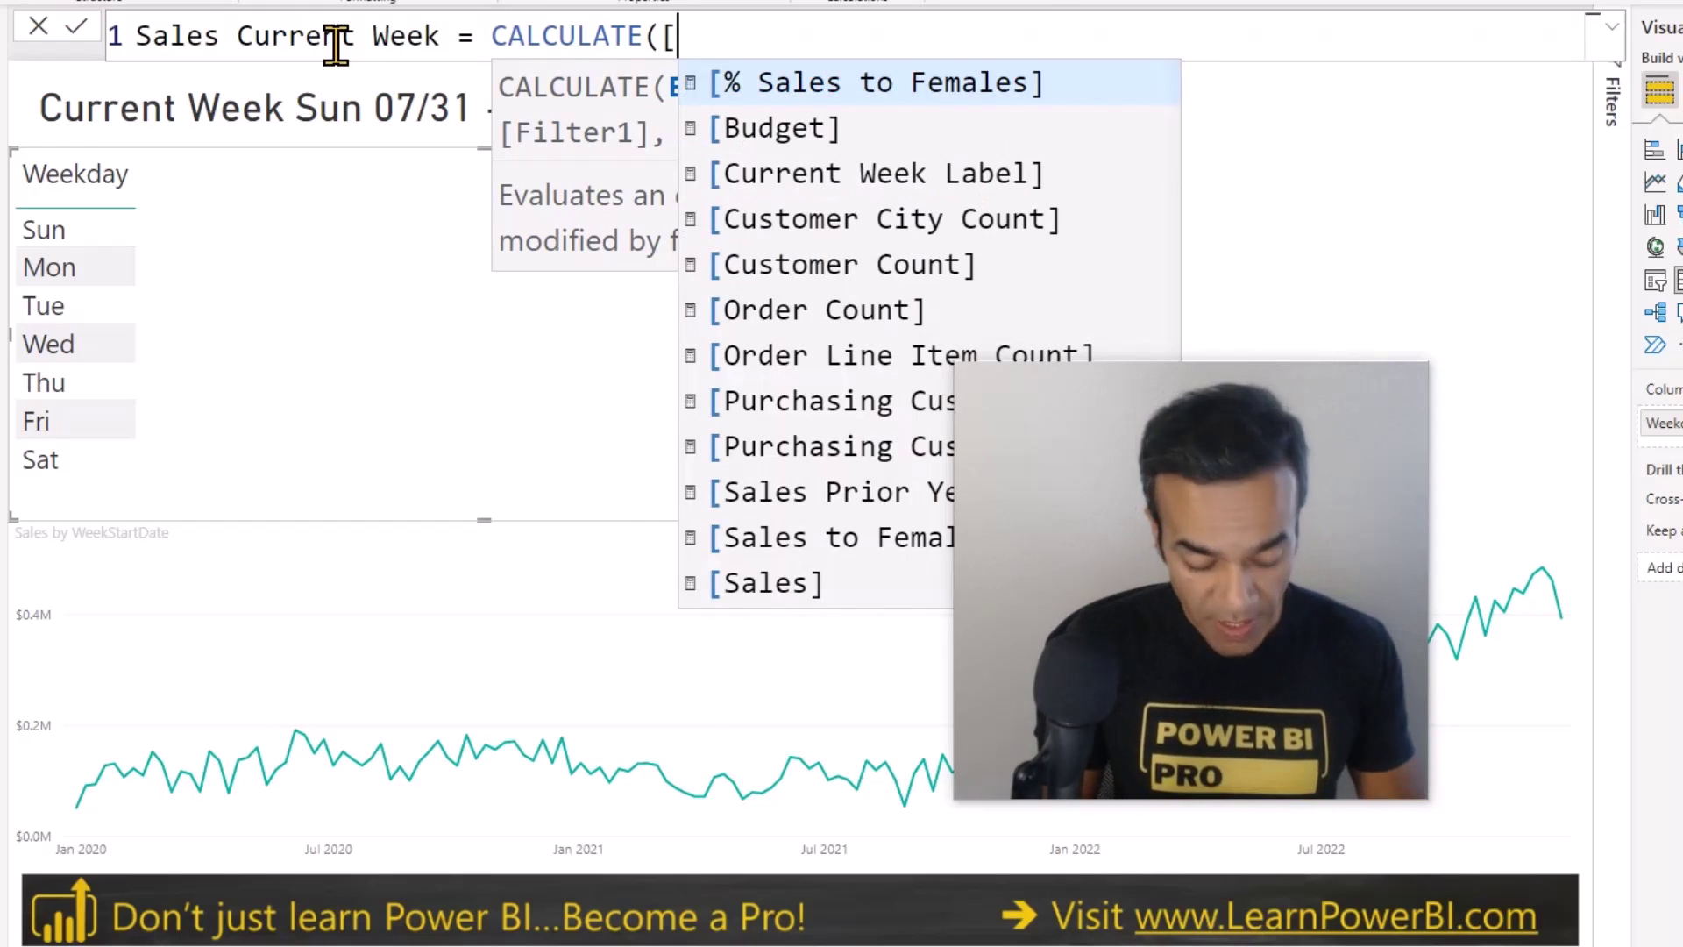
text(Sale)
key(Down)
key(Down)
key(Tab)
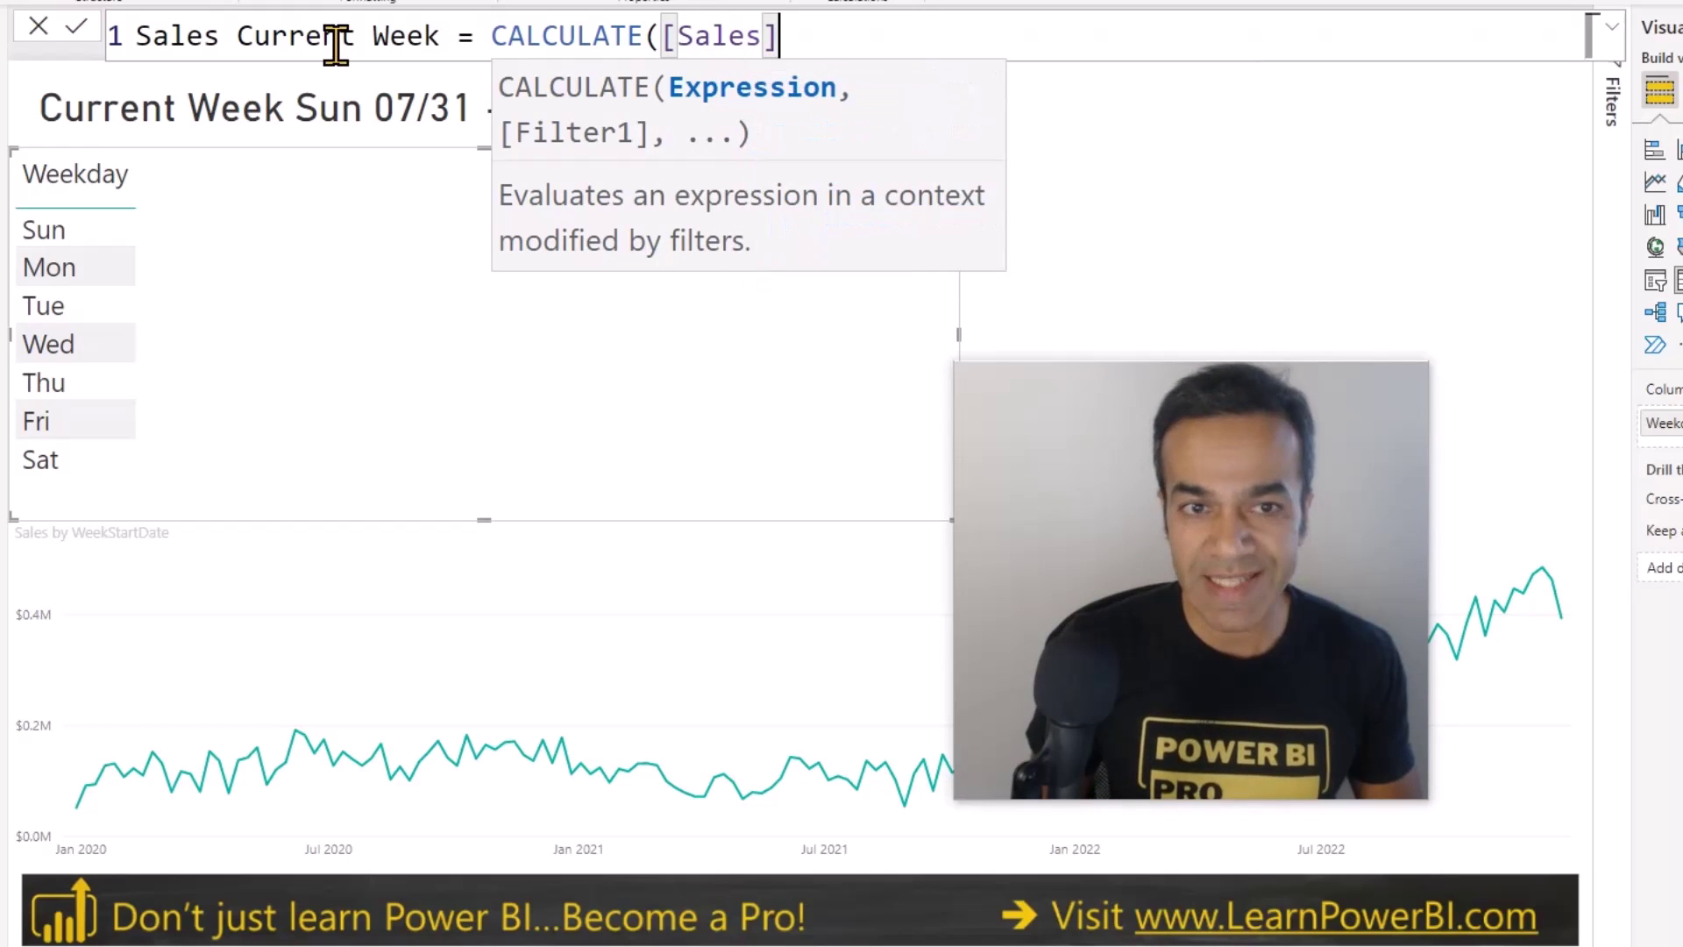
text(,)
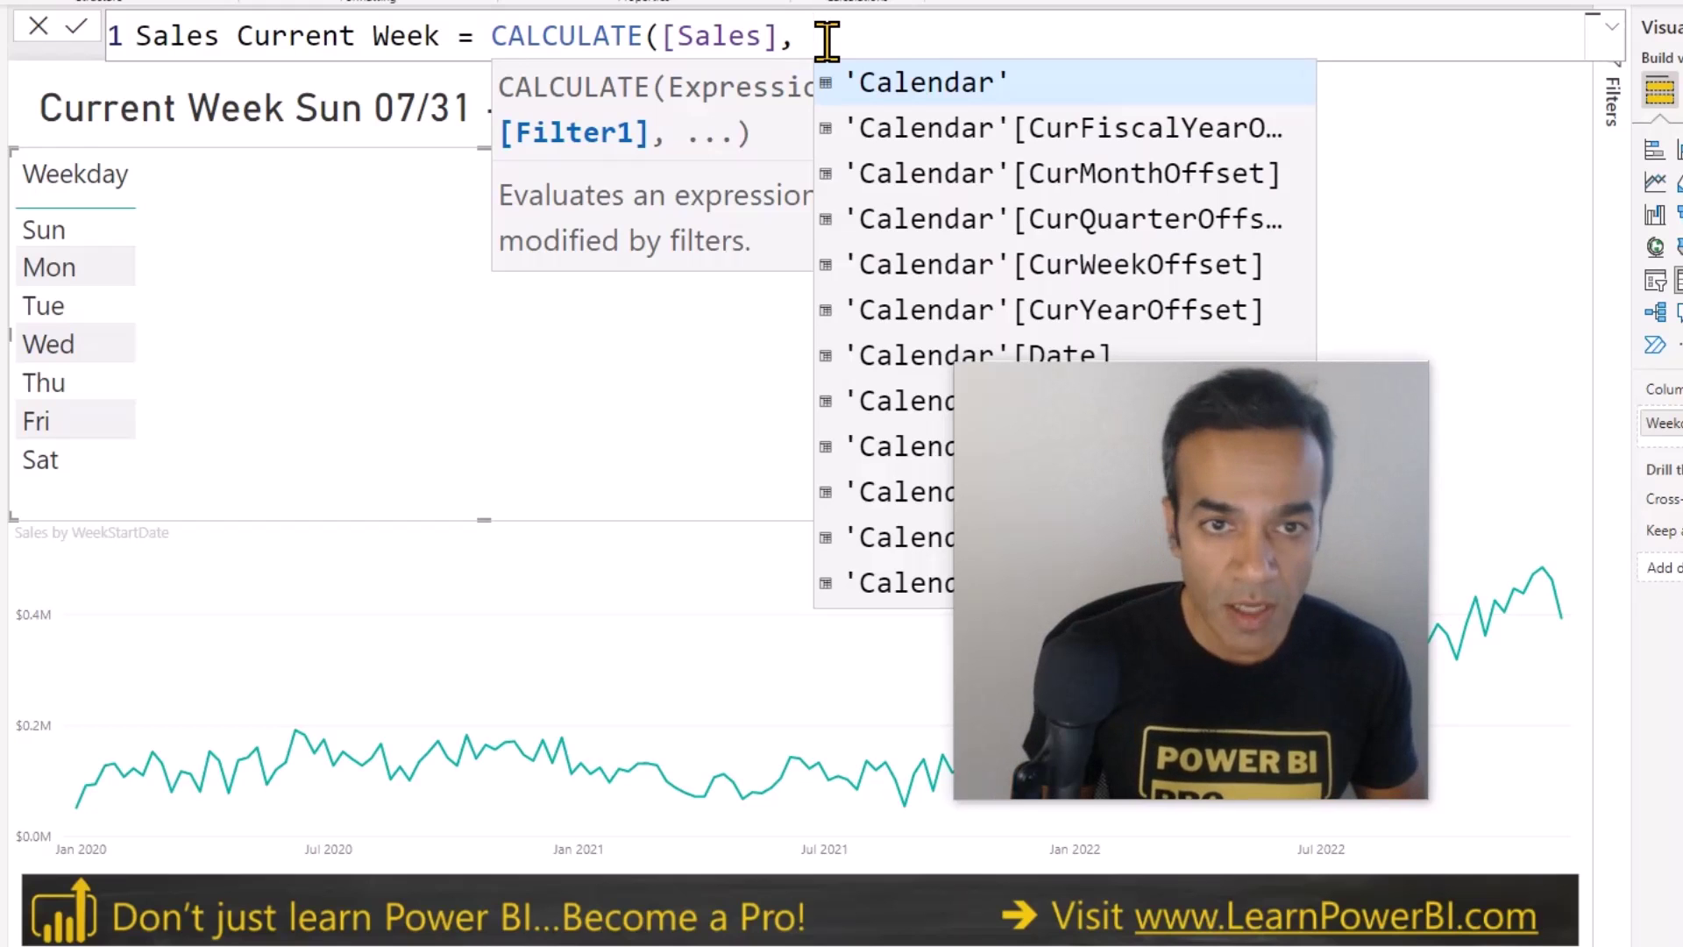
click(853, 95)
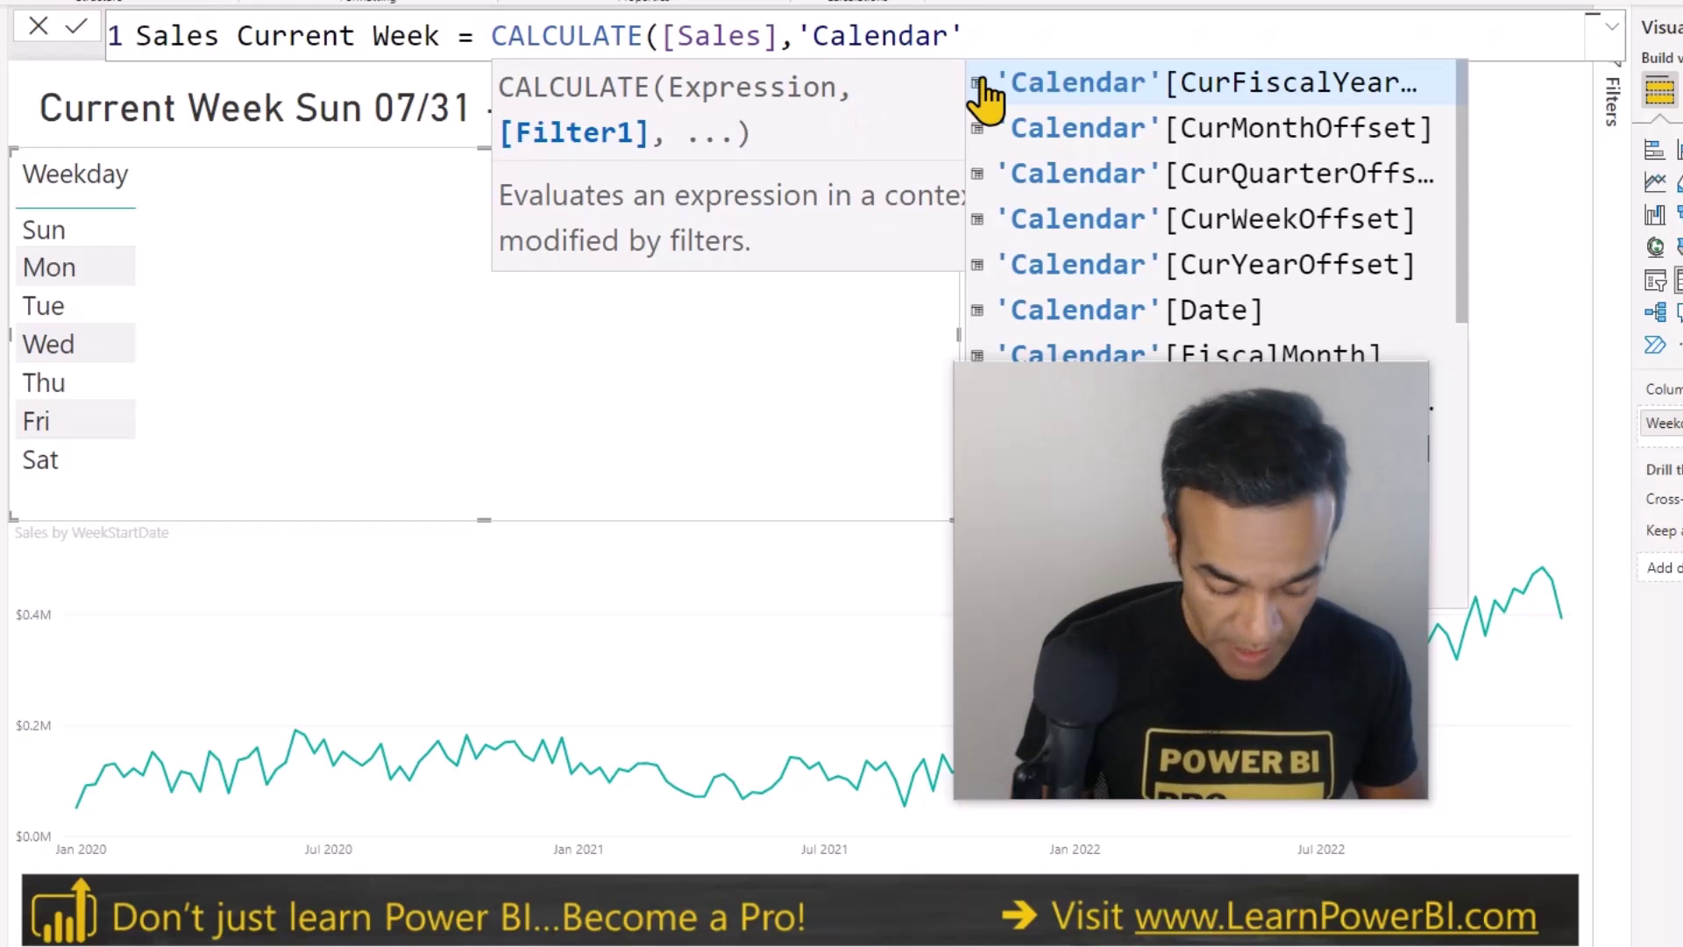
text([CurW)
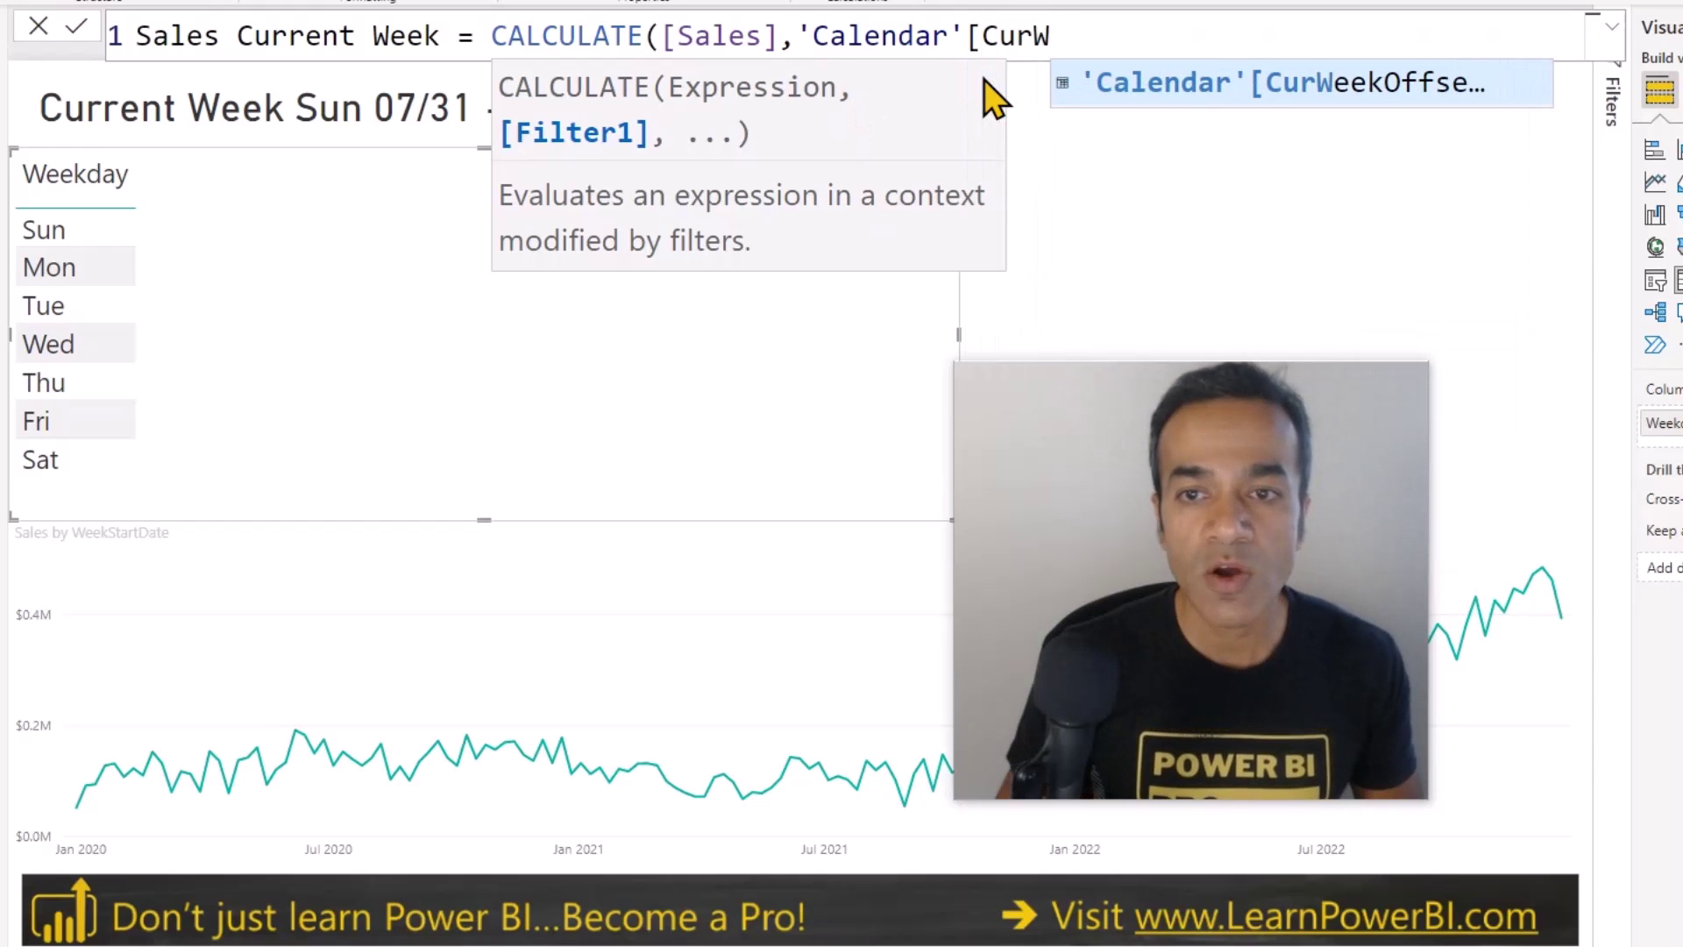
click(1128, 109)
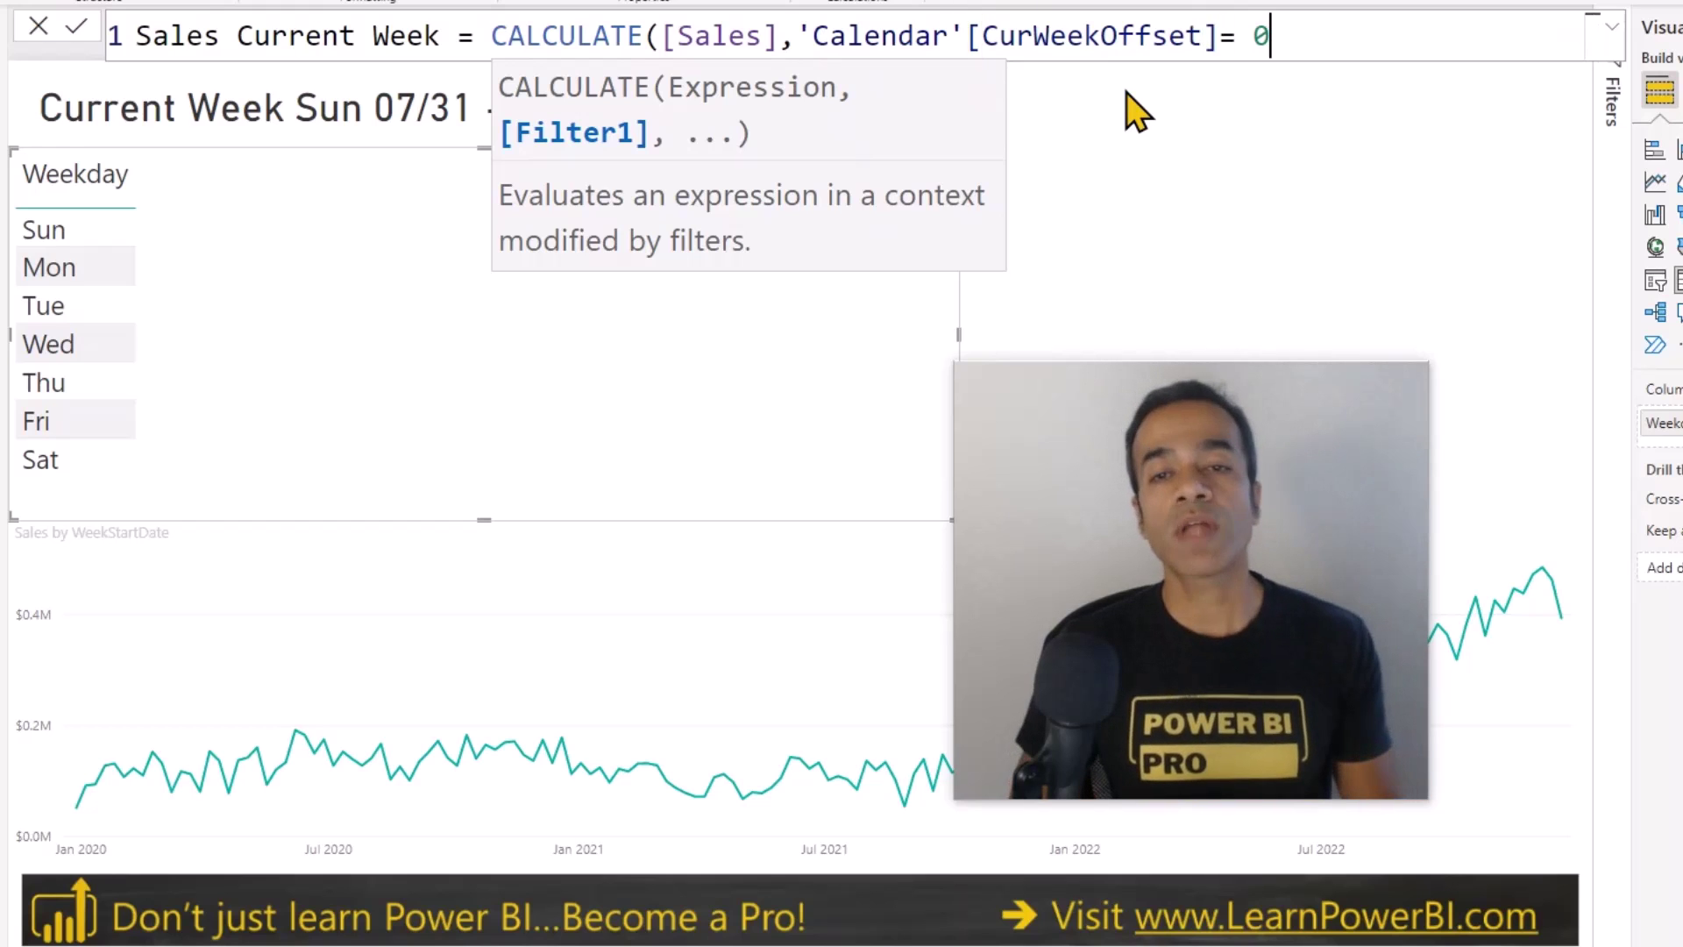
text(= 0)
click(1224, 37)
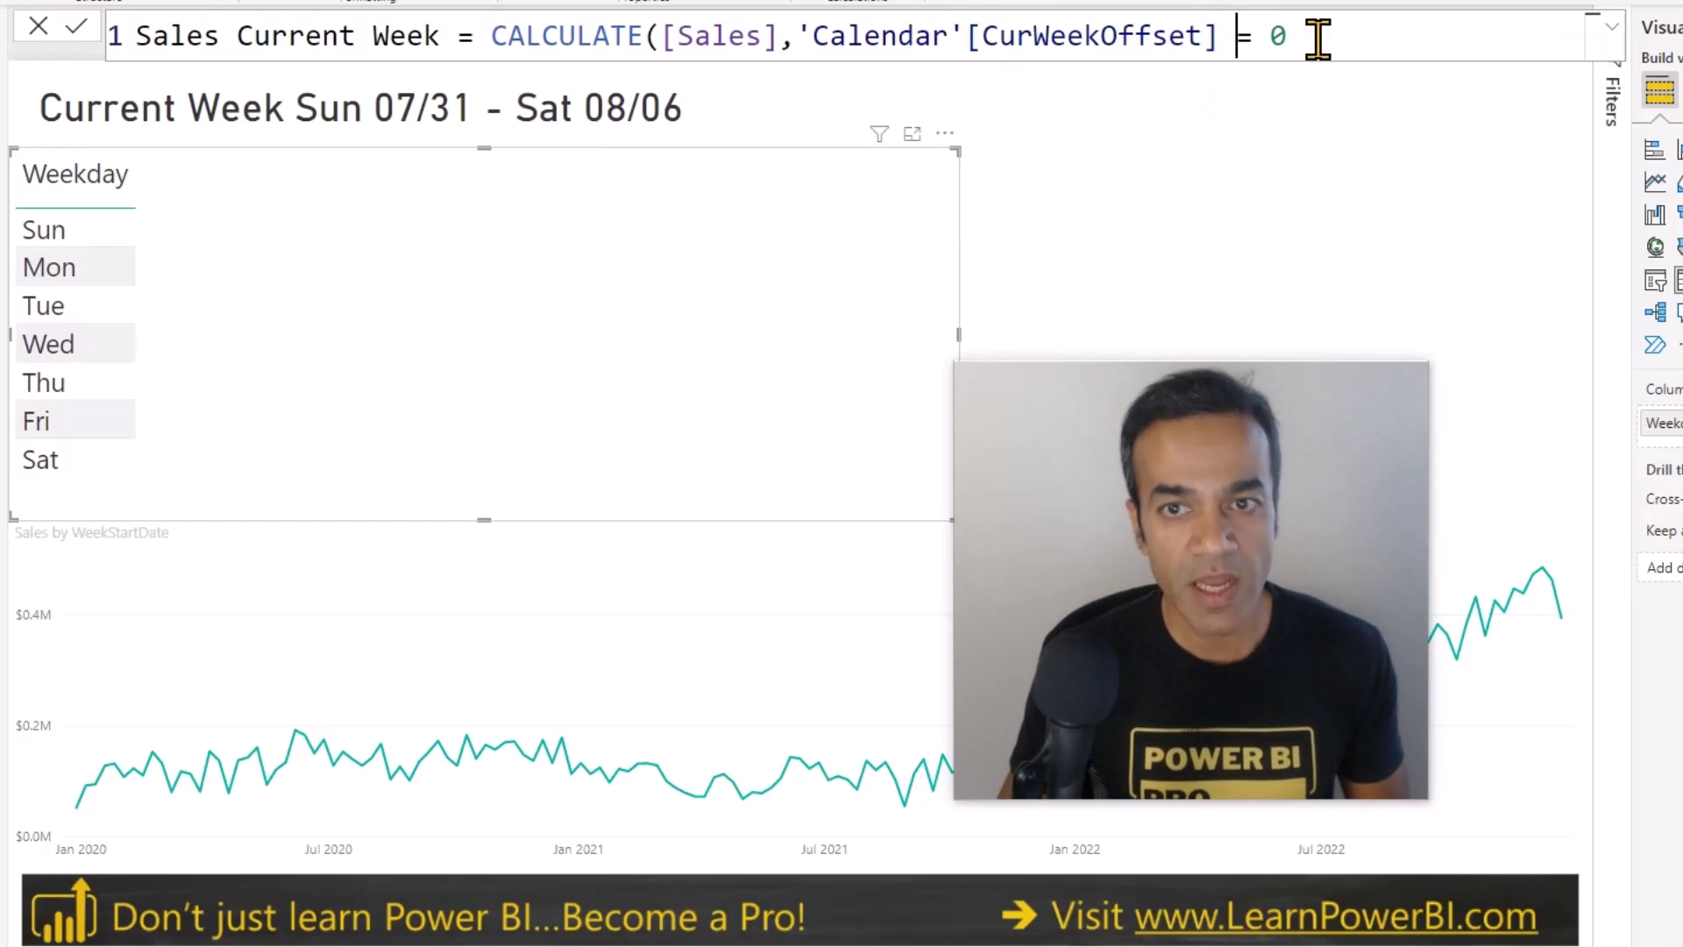
text())
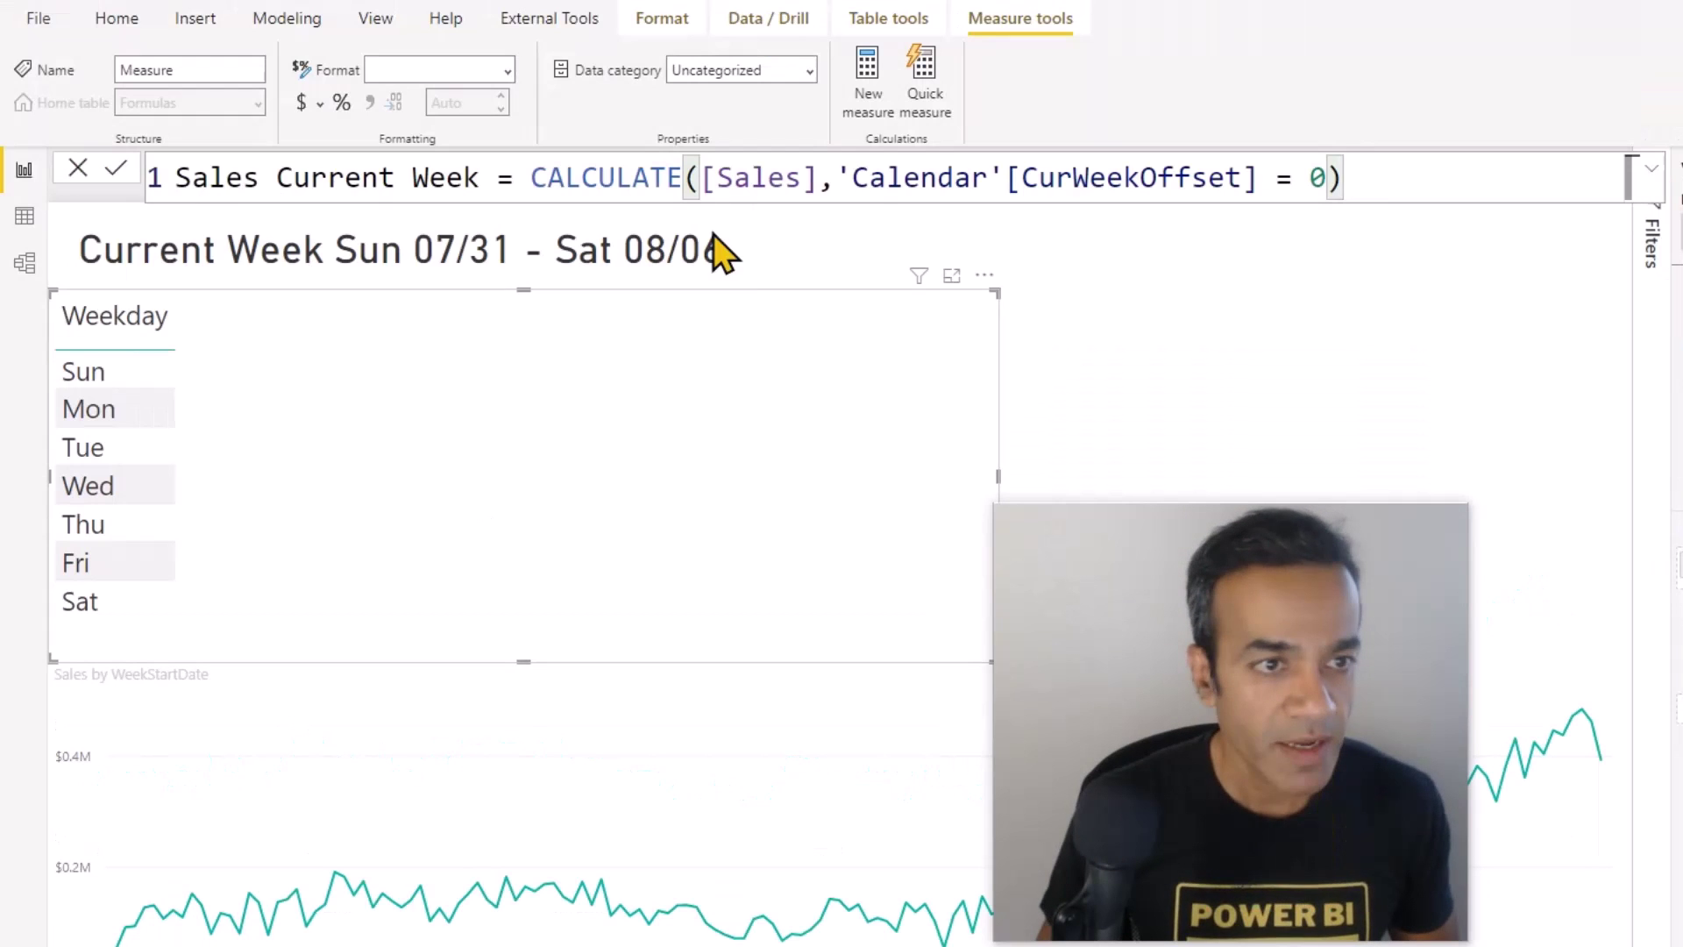
click(115, 169)
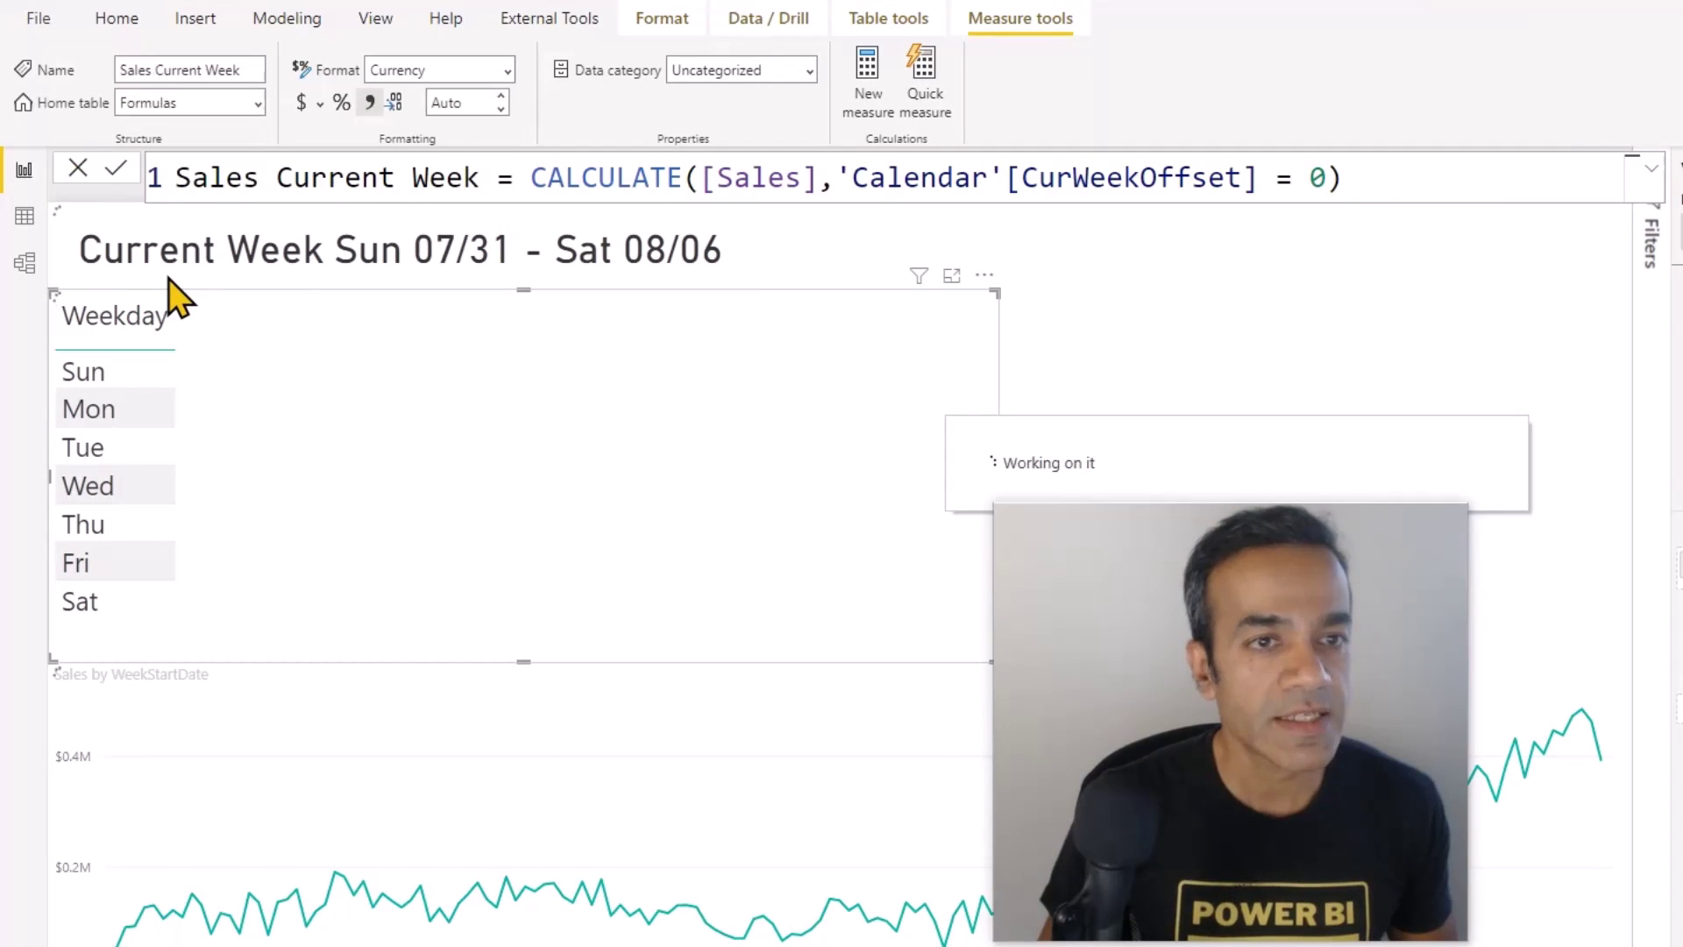
click(502, 107)
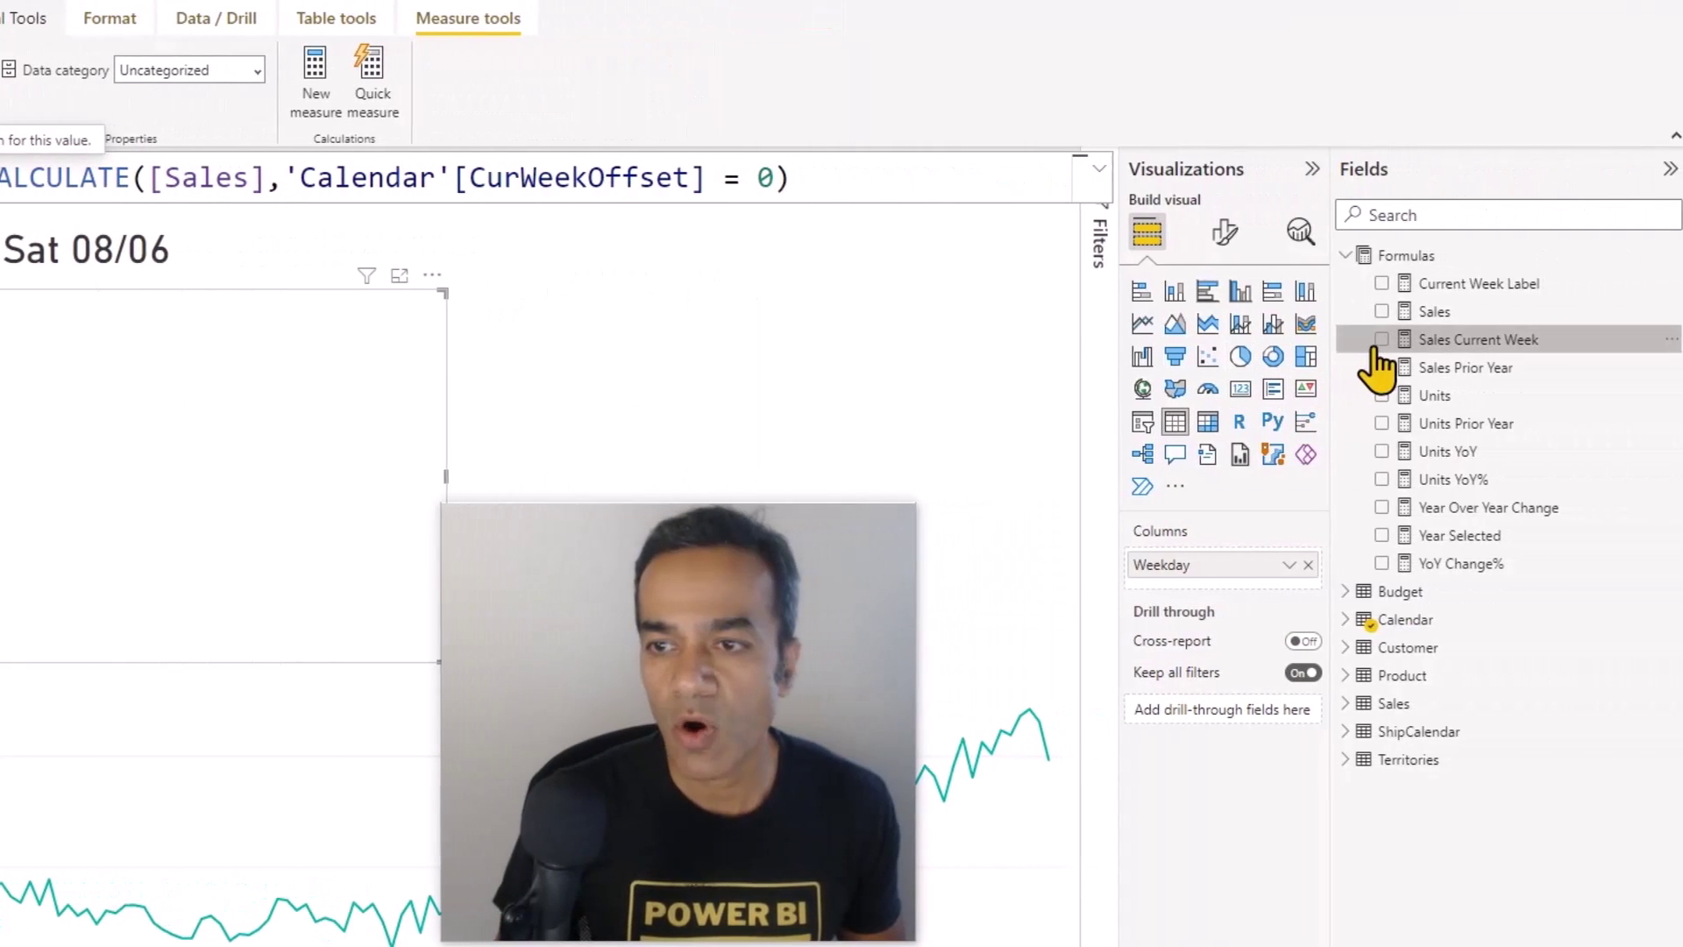
- Show Sales Current Week per weekday (total $351,849) and copy its formula for reuse
click(1381, 339)
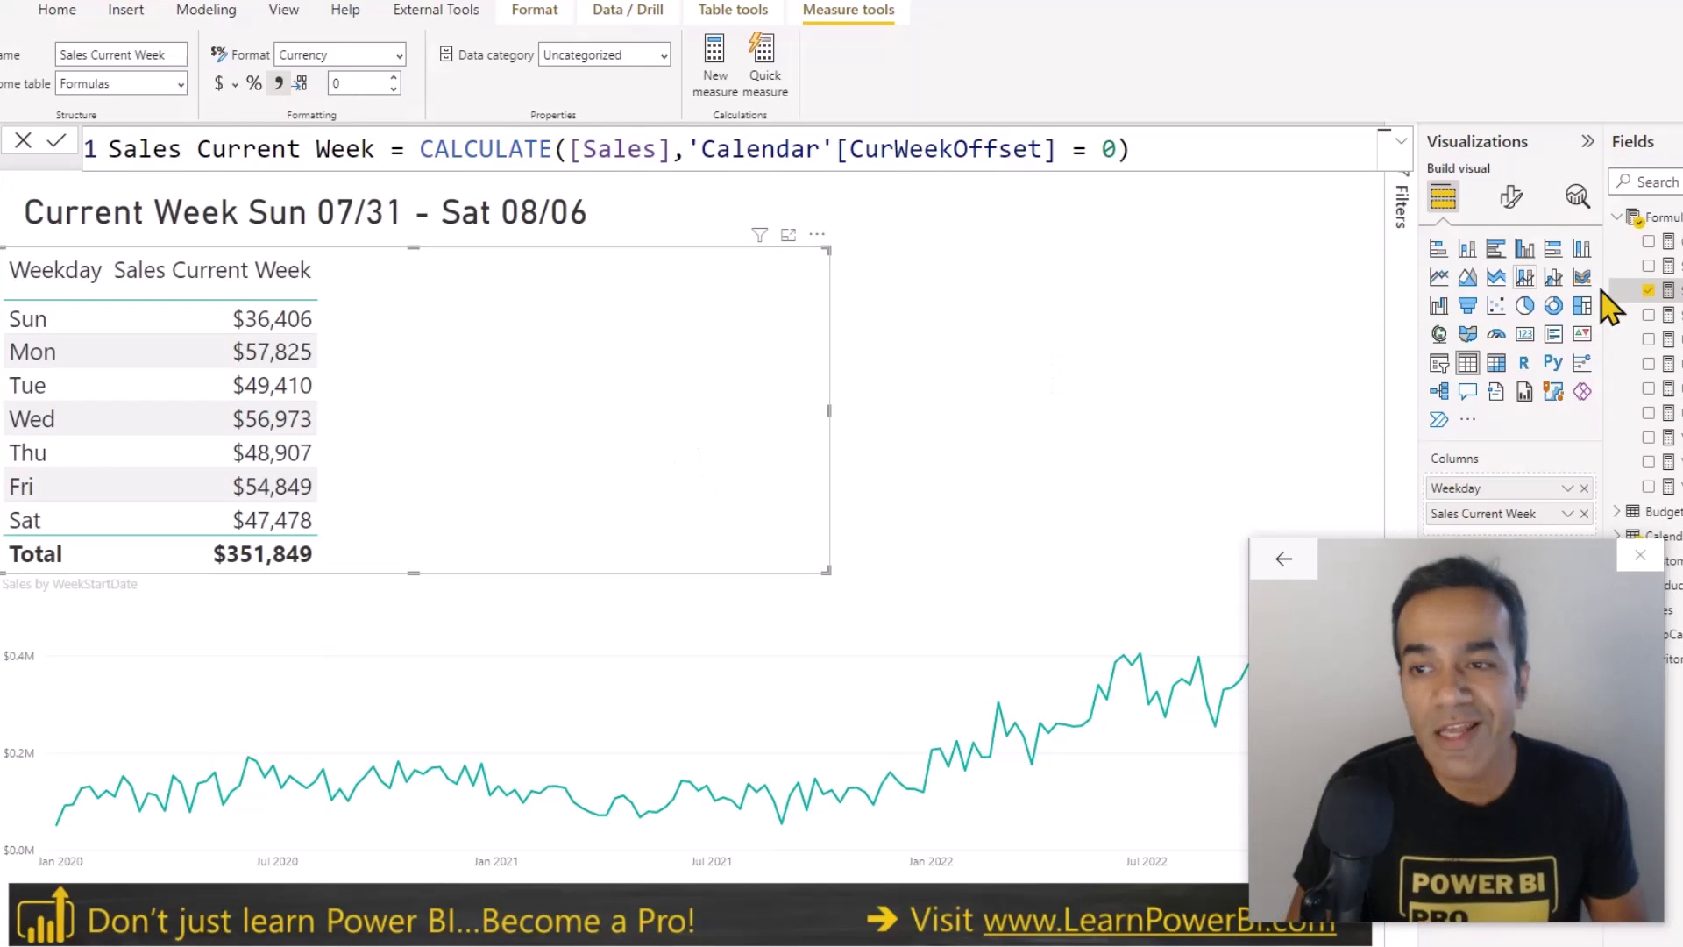
drag(1131, 149, 83, 166)
key(ctrl+c)
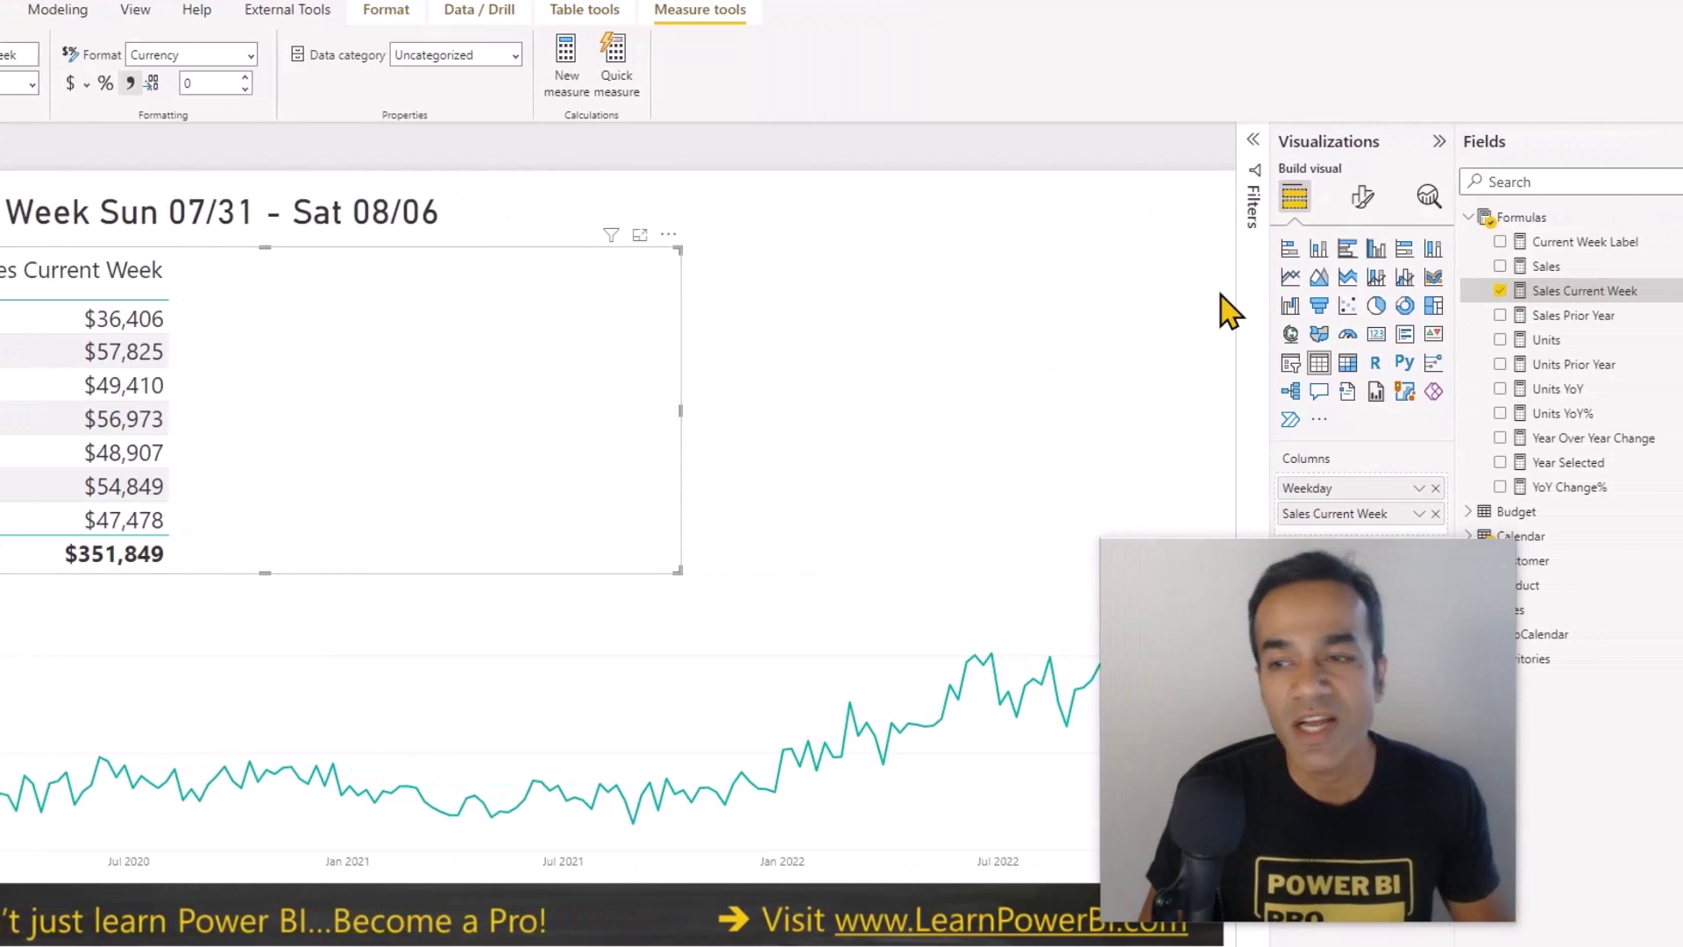
click(1664, 216)
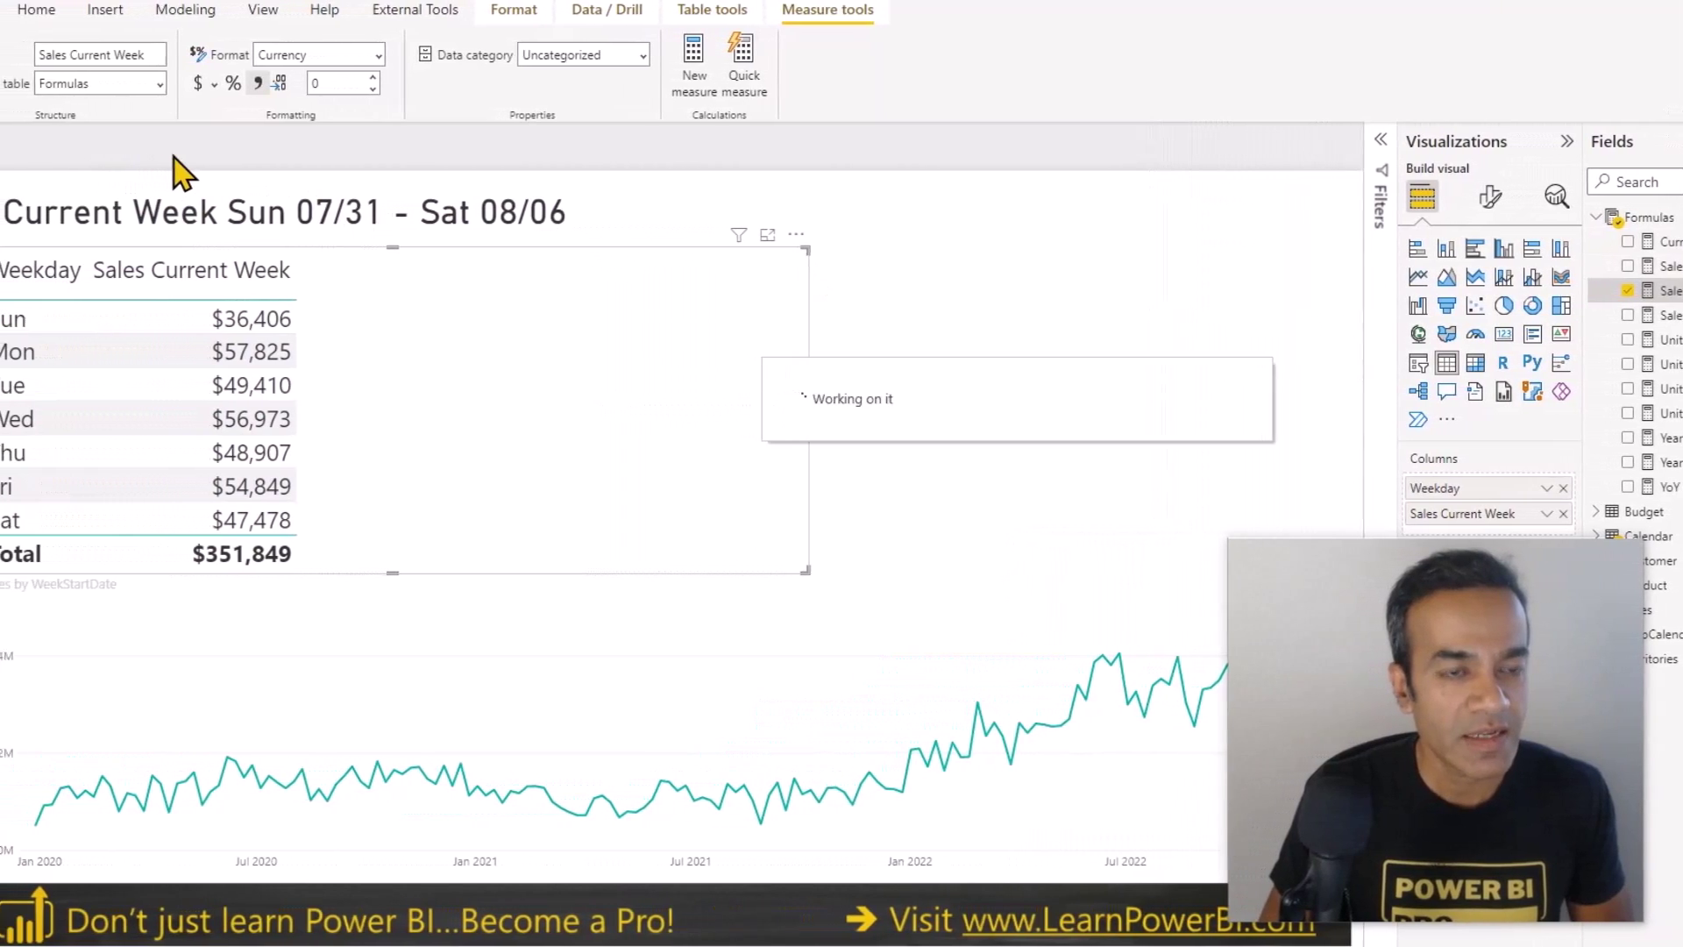
- Create Sales Prior Week with CurWeekOffset = -1 from the copied formula and add it to the weekday table
key(ctrl+a)
key(ctrl+v)
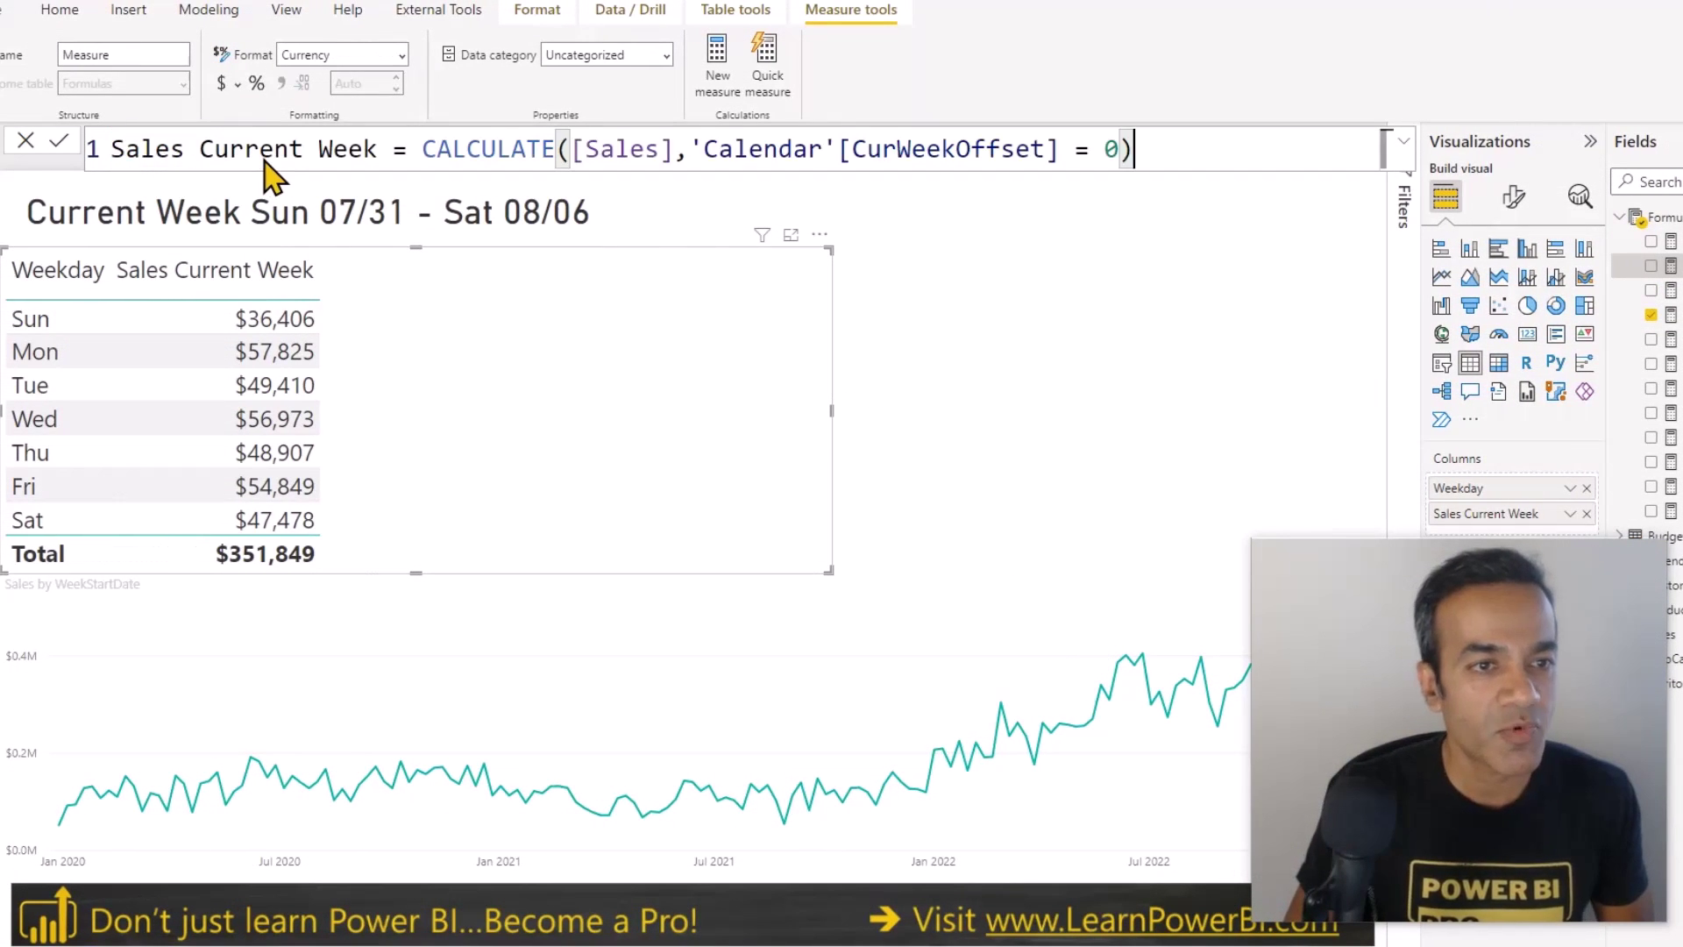
key(Home)
key(ctrl+Right)
double_click(266, 166)
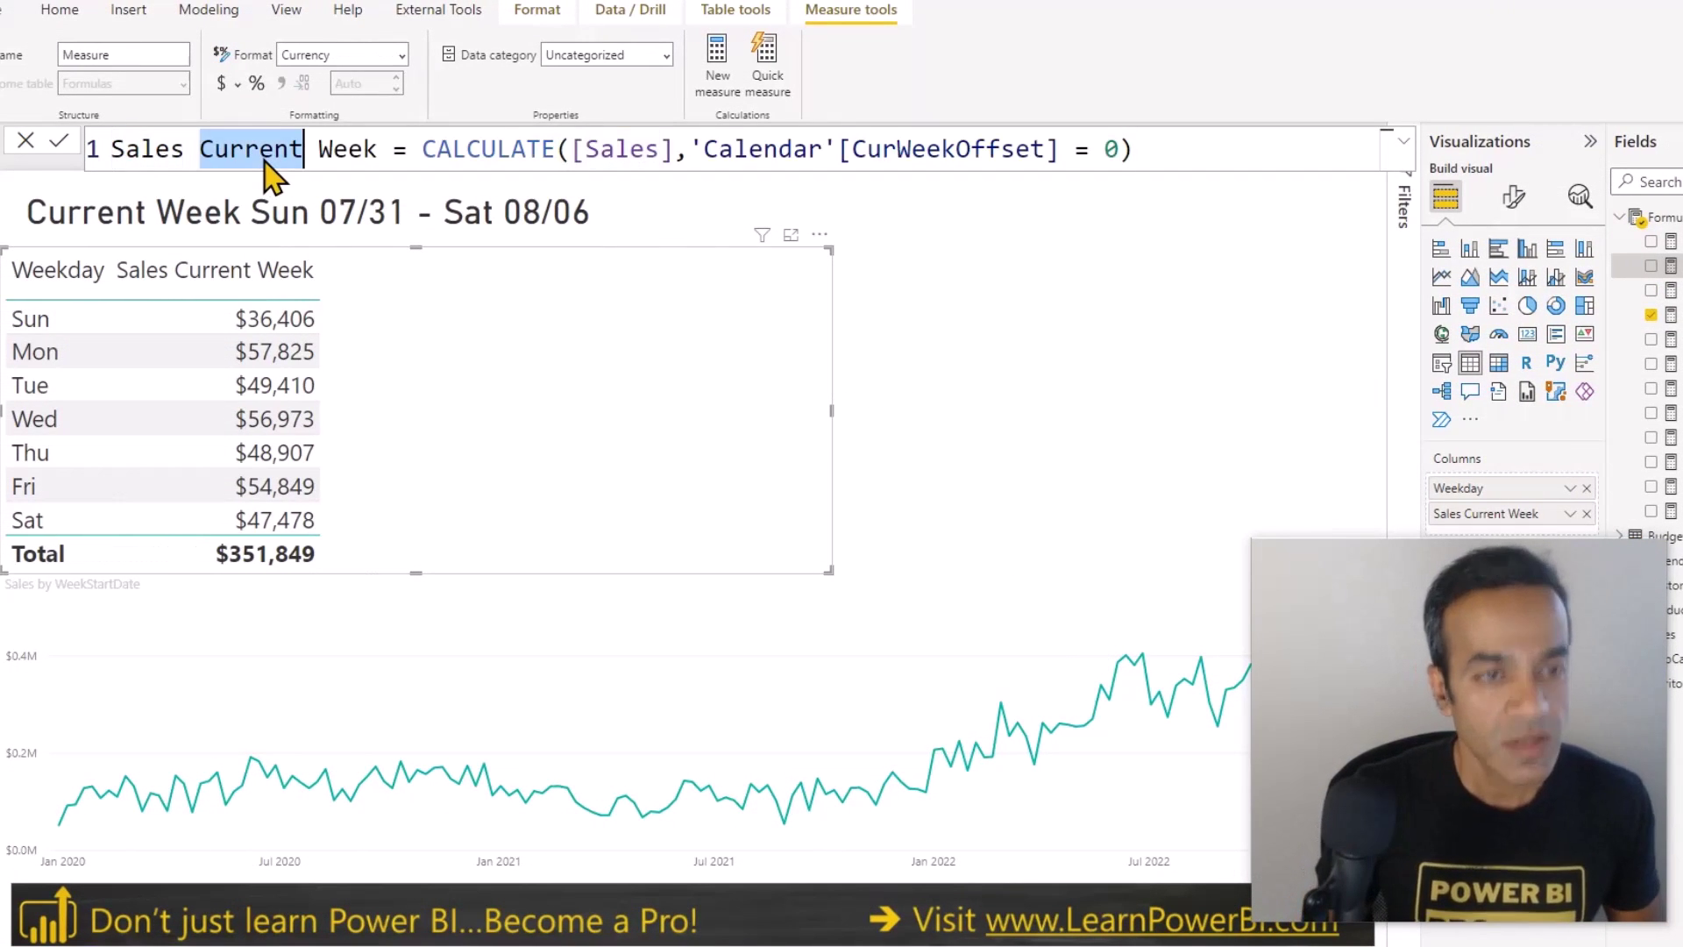
text(Prior)
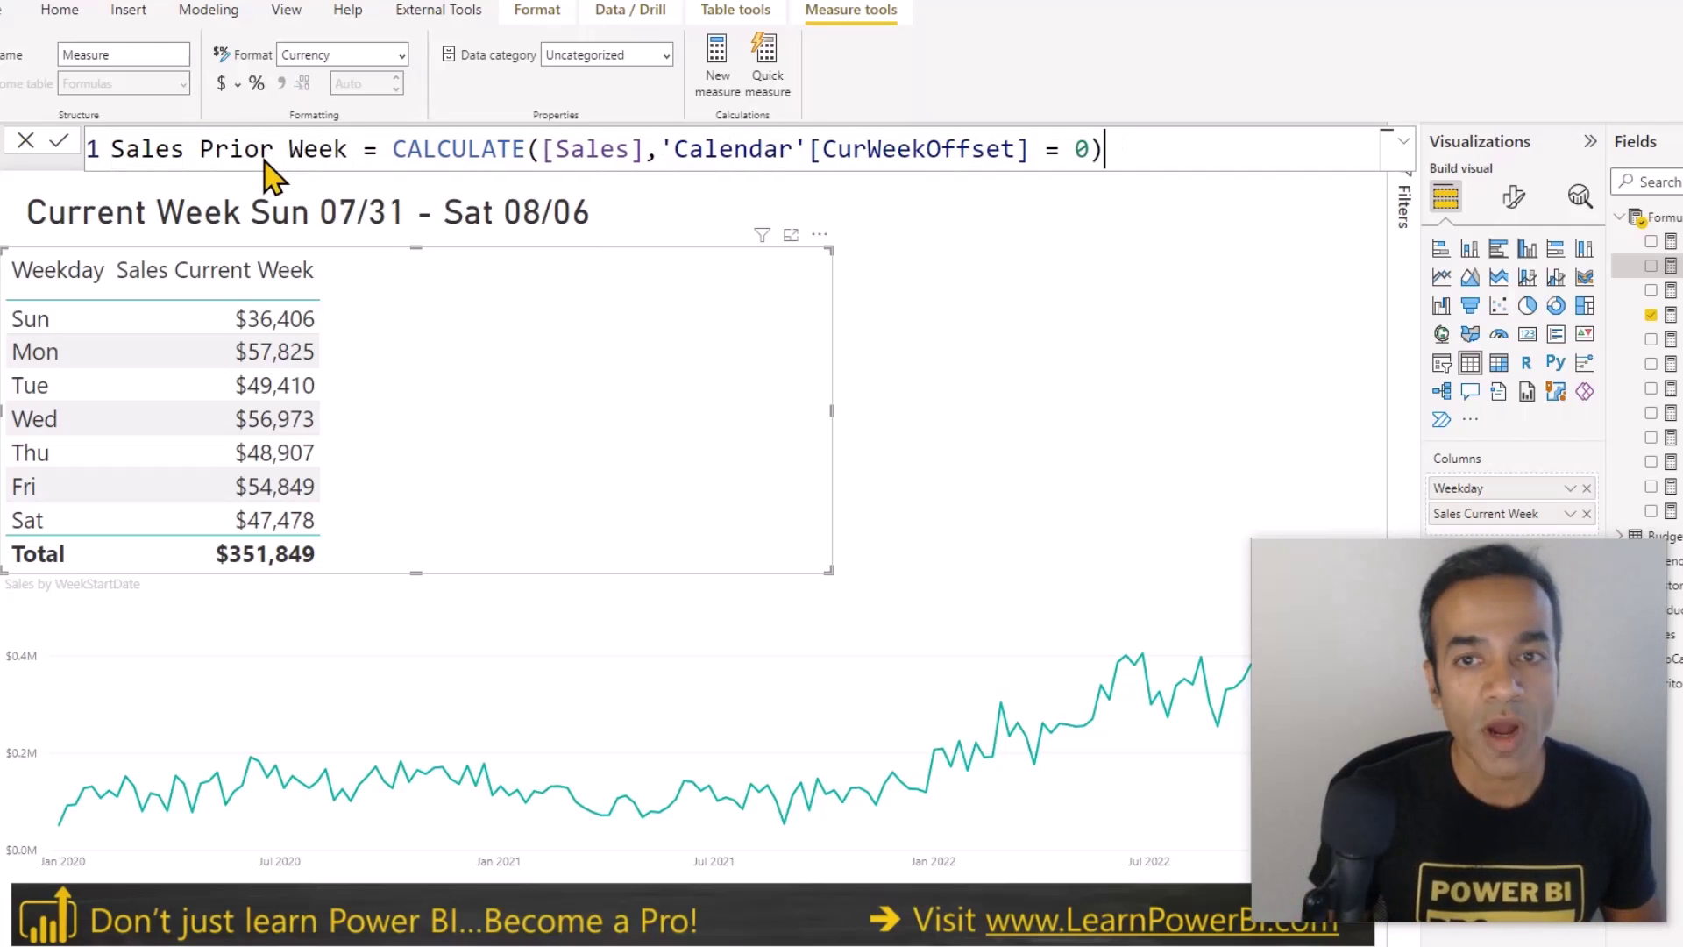
key(End)
key(Left)
key(Left)
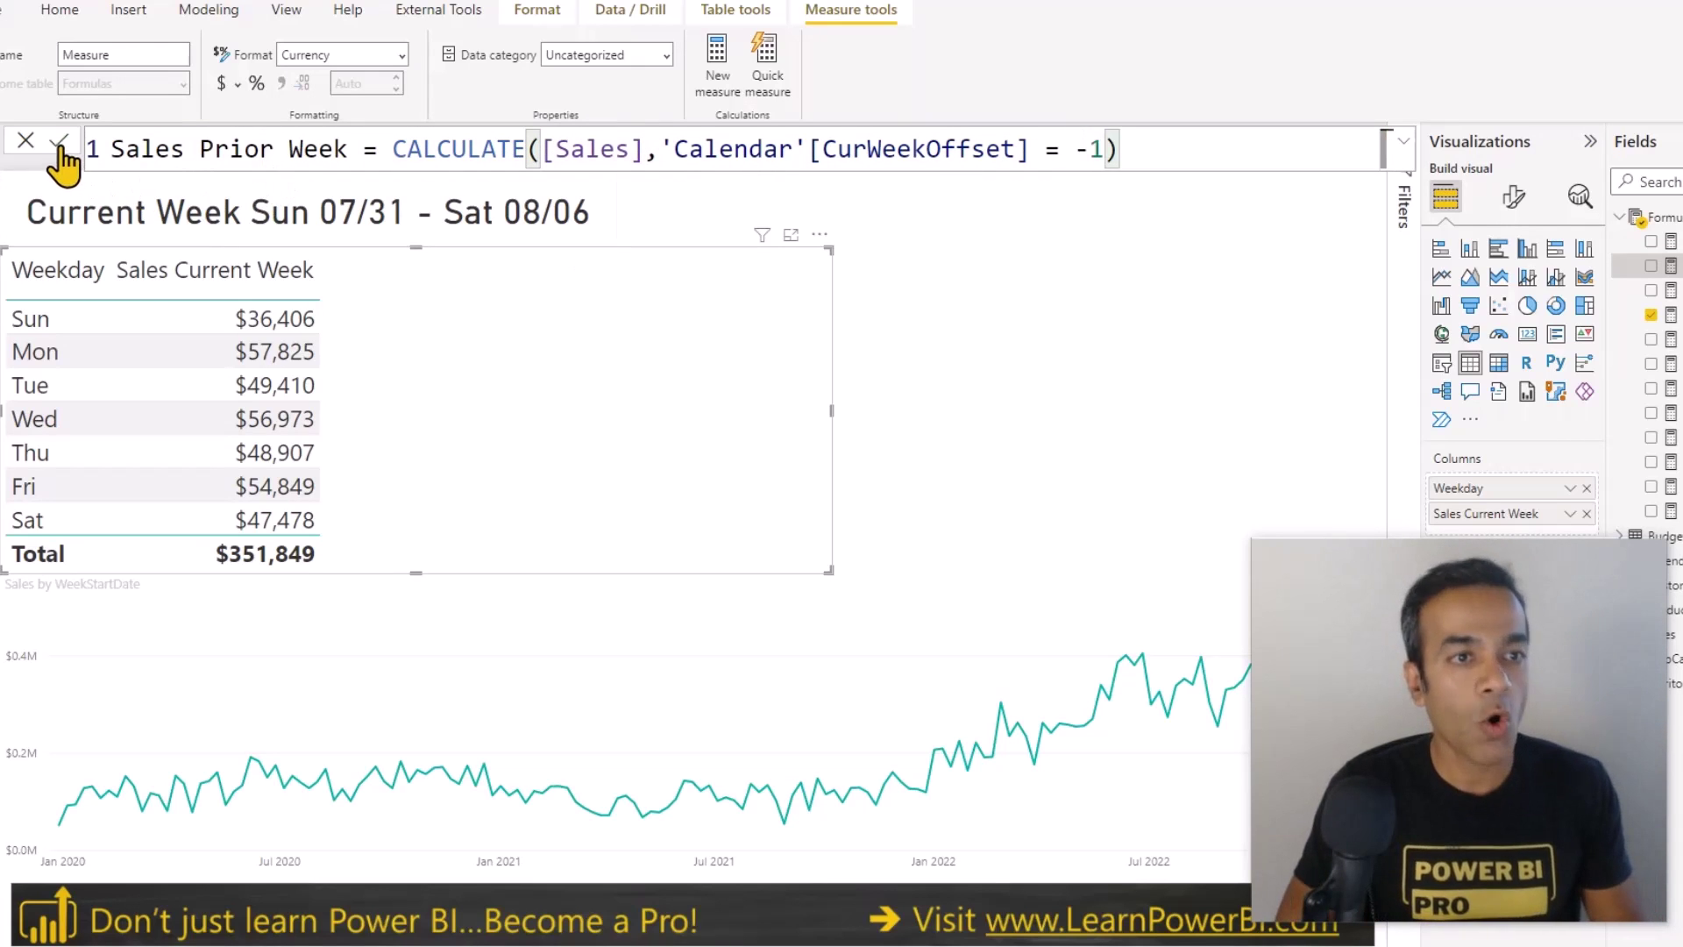
key(Return)
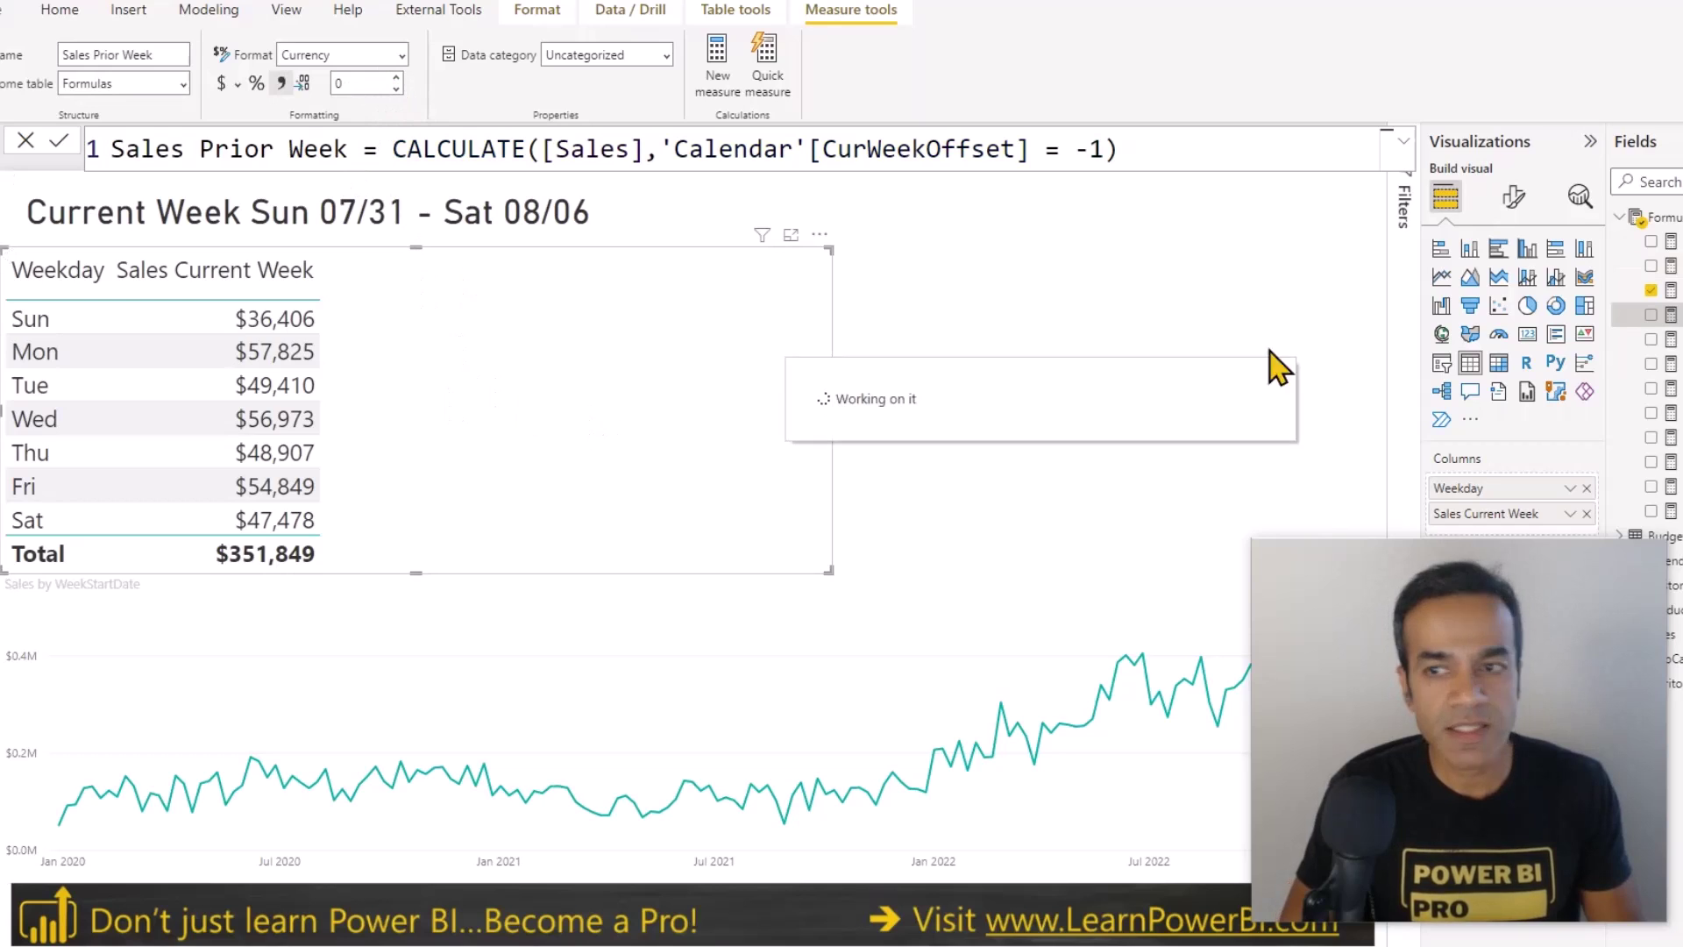
drag(1490, 315, 301, 450)
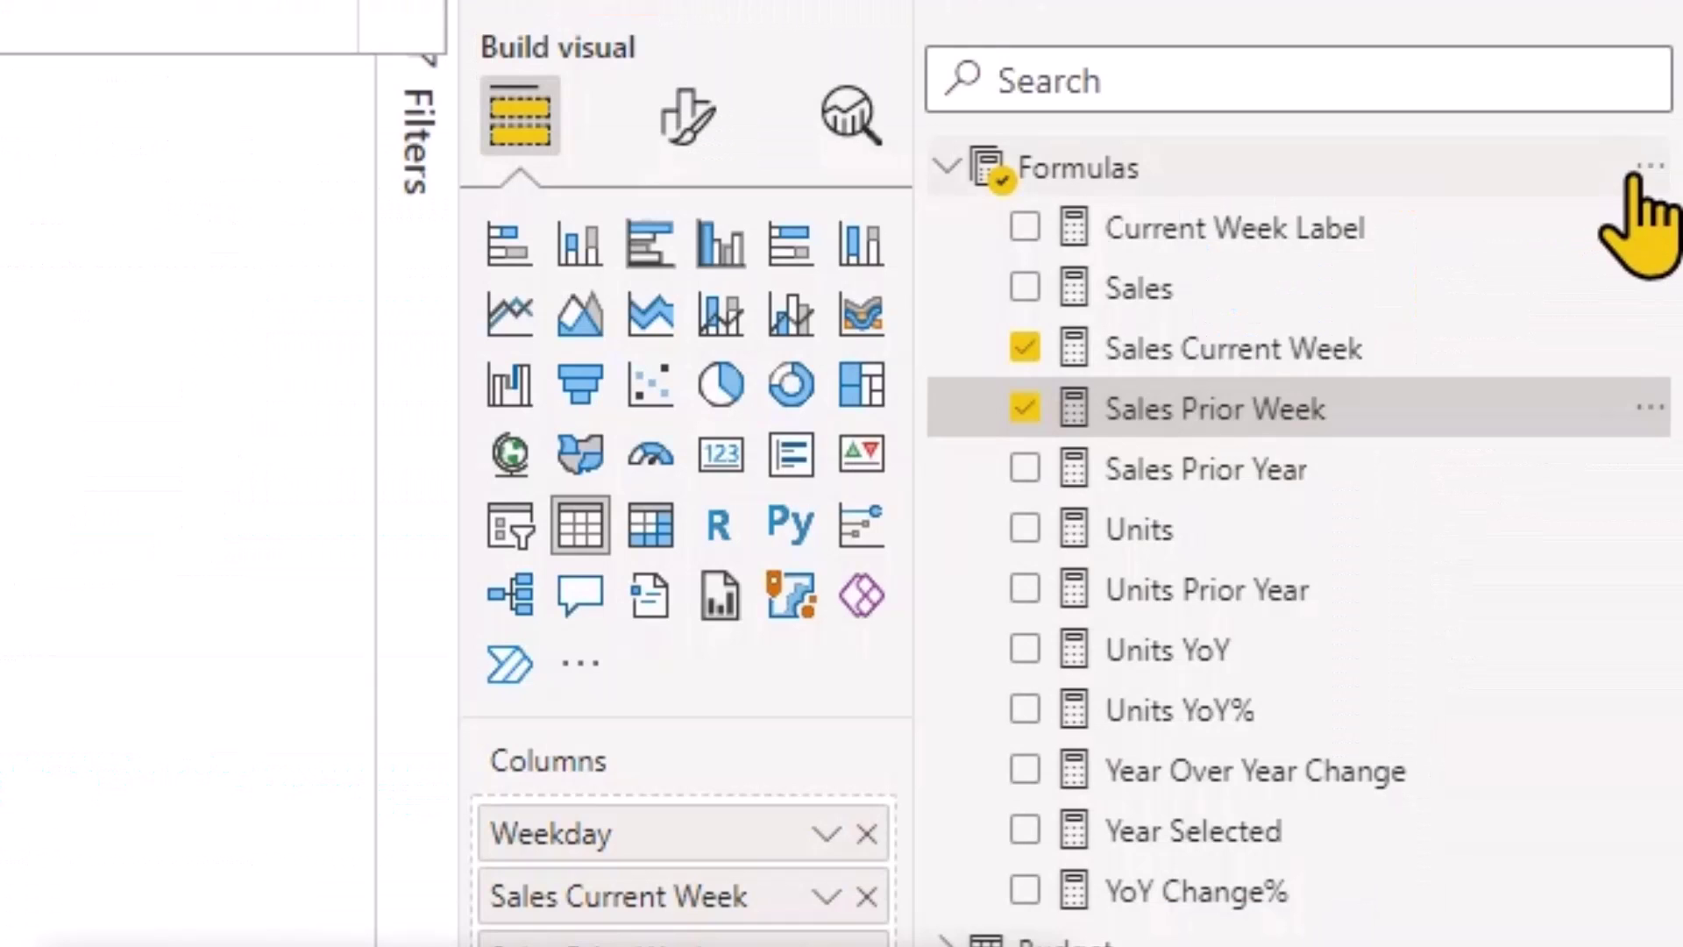
- Create Sales Week over Week Change = [Sales Current Week] - [Sales Prior Week] with 0 decimals
click(1666, 218)
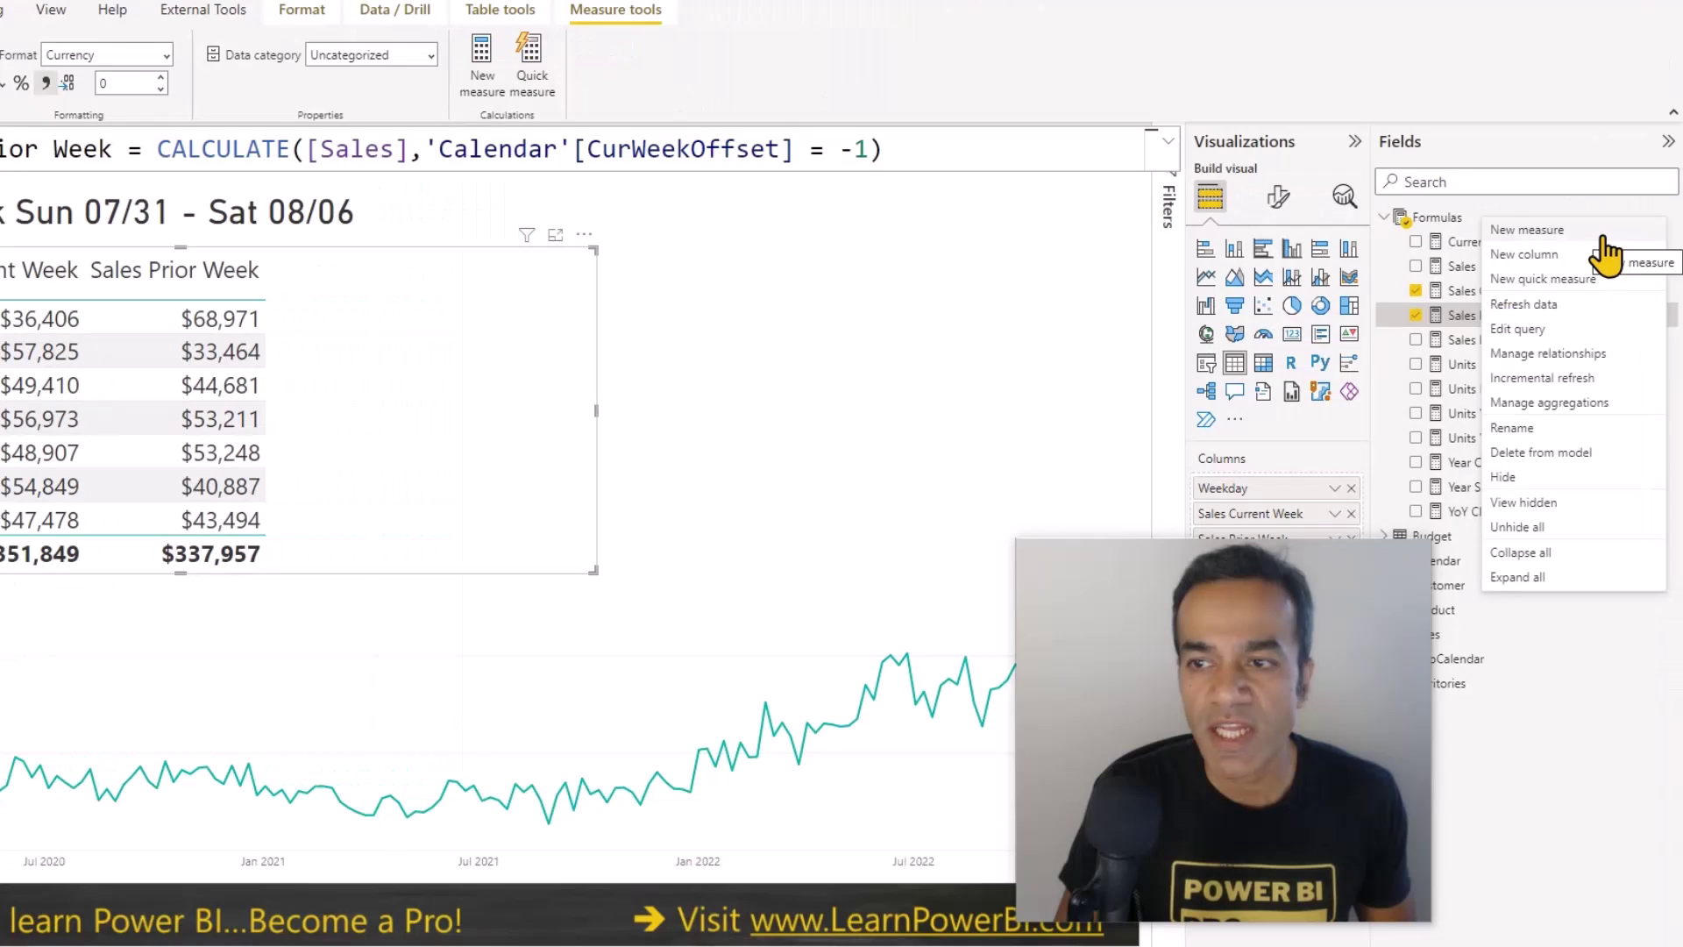
key(Escape)
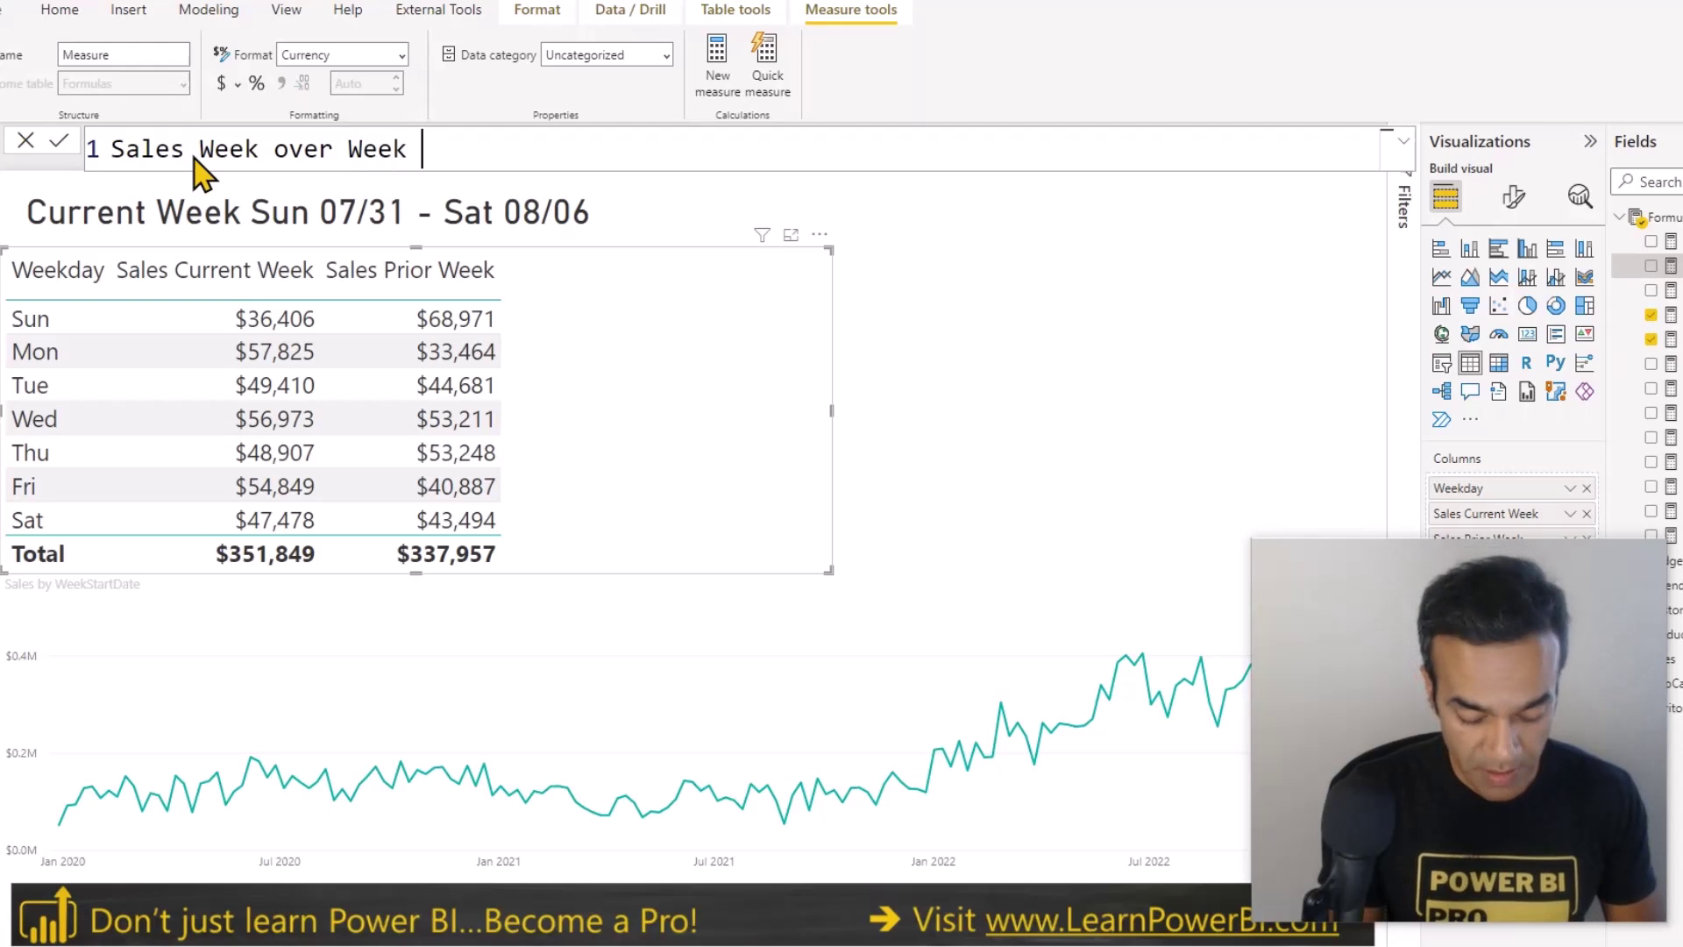
text([)
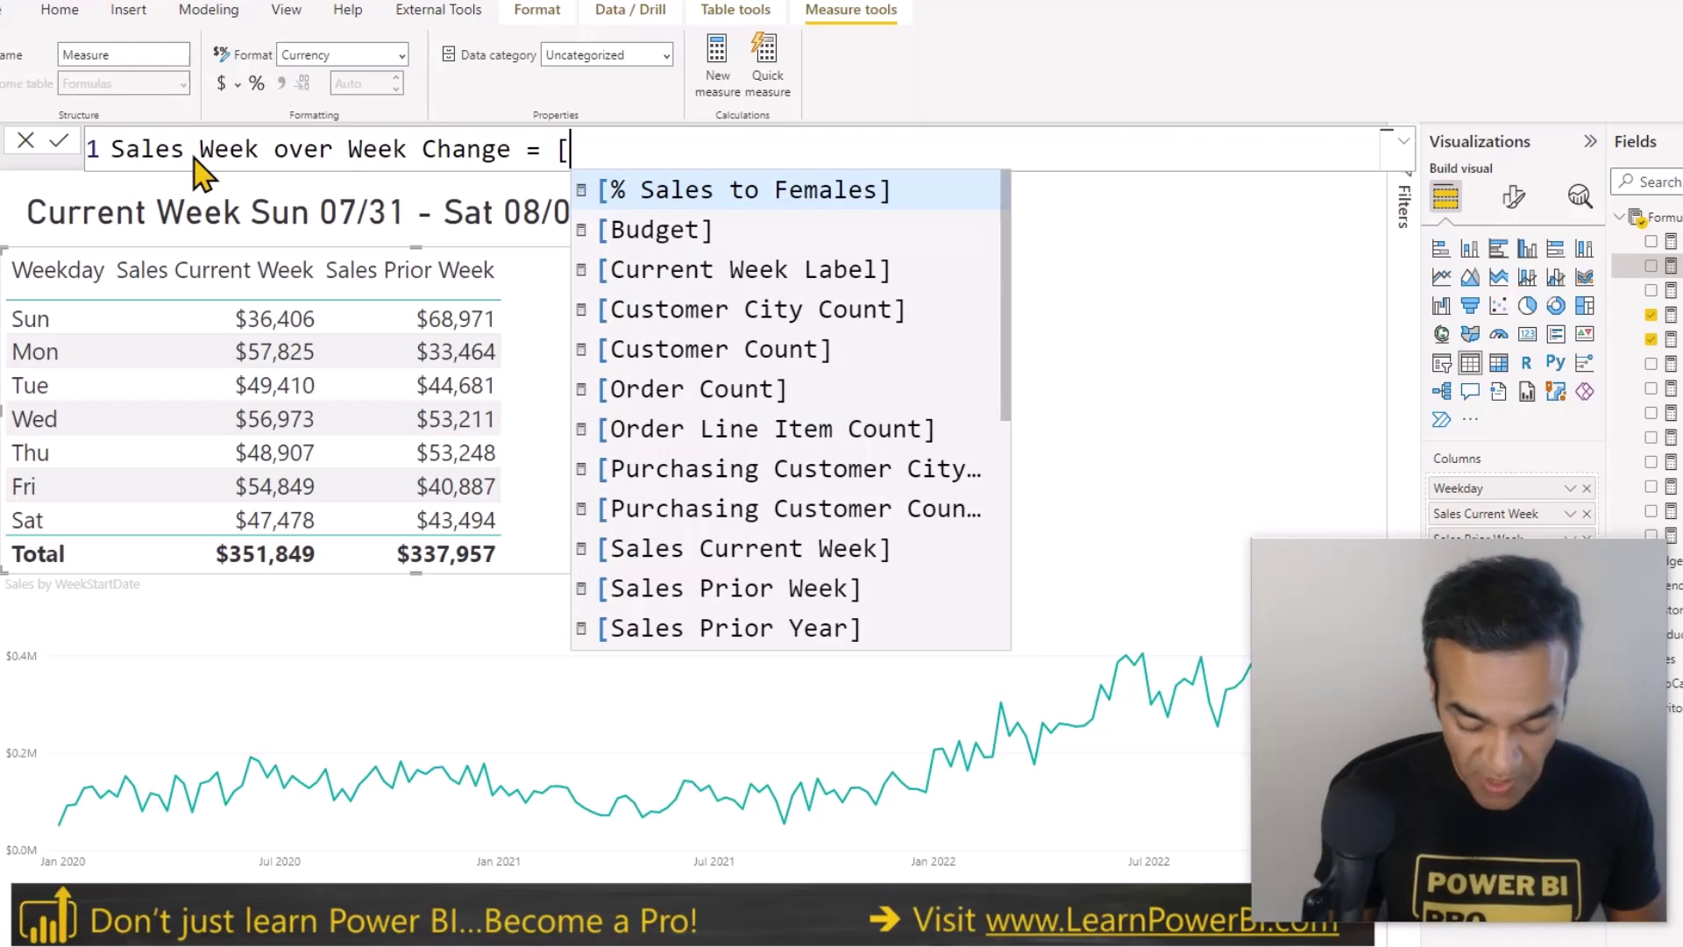
text(Sale)
key(Down)
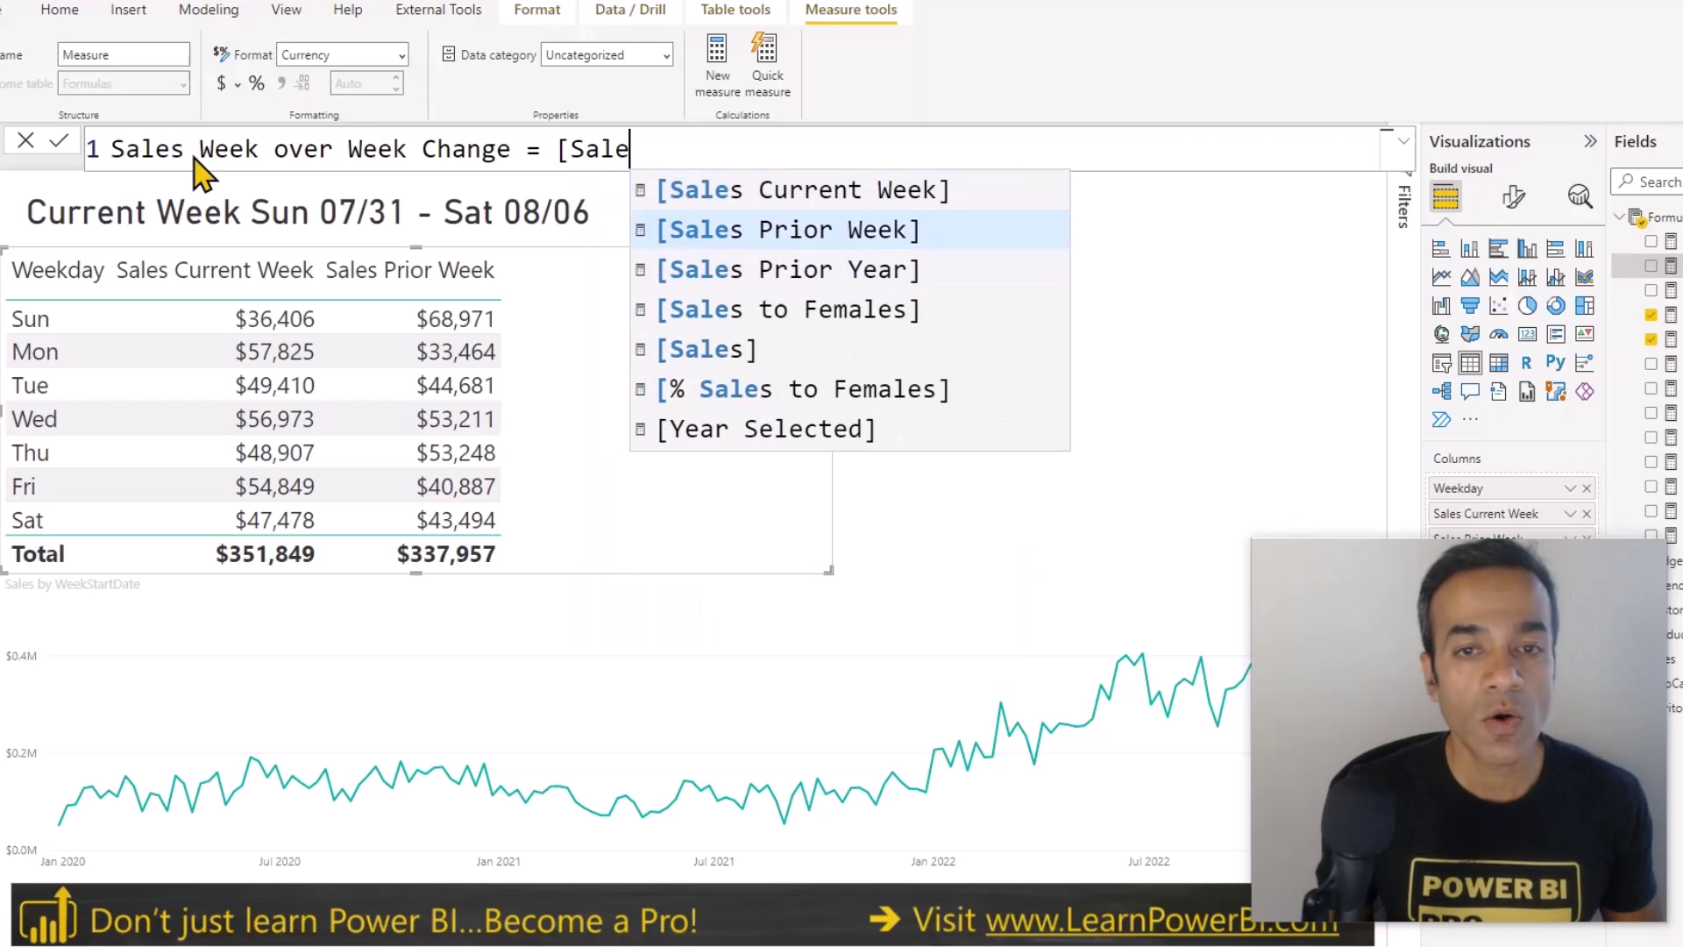
key(Up)
key(Tab)
text(- )
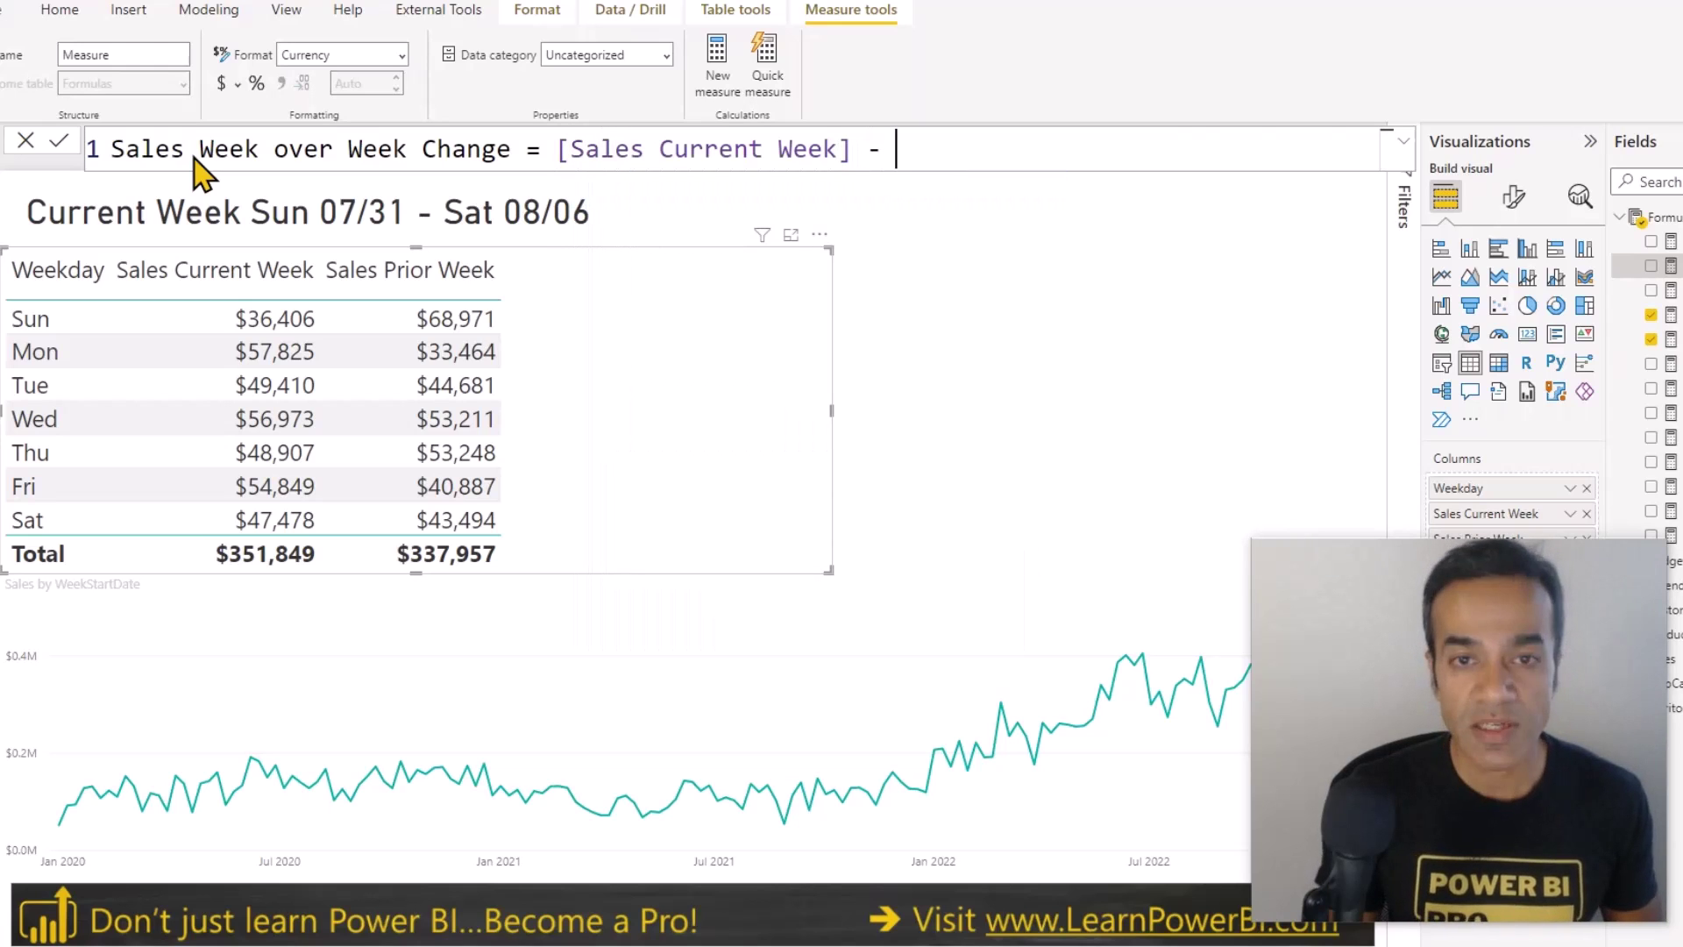
text([S)
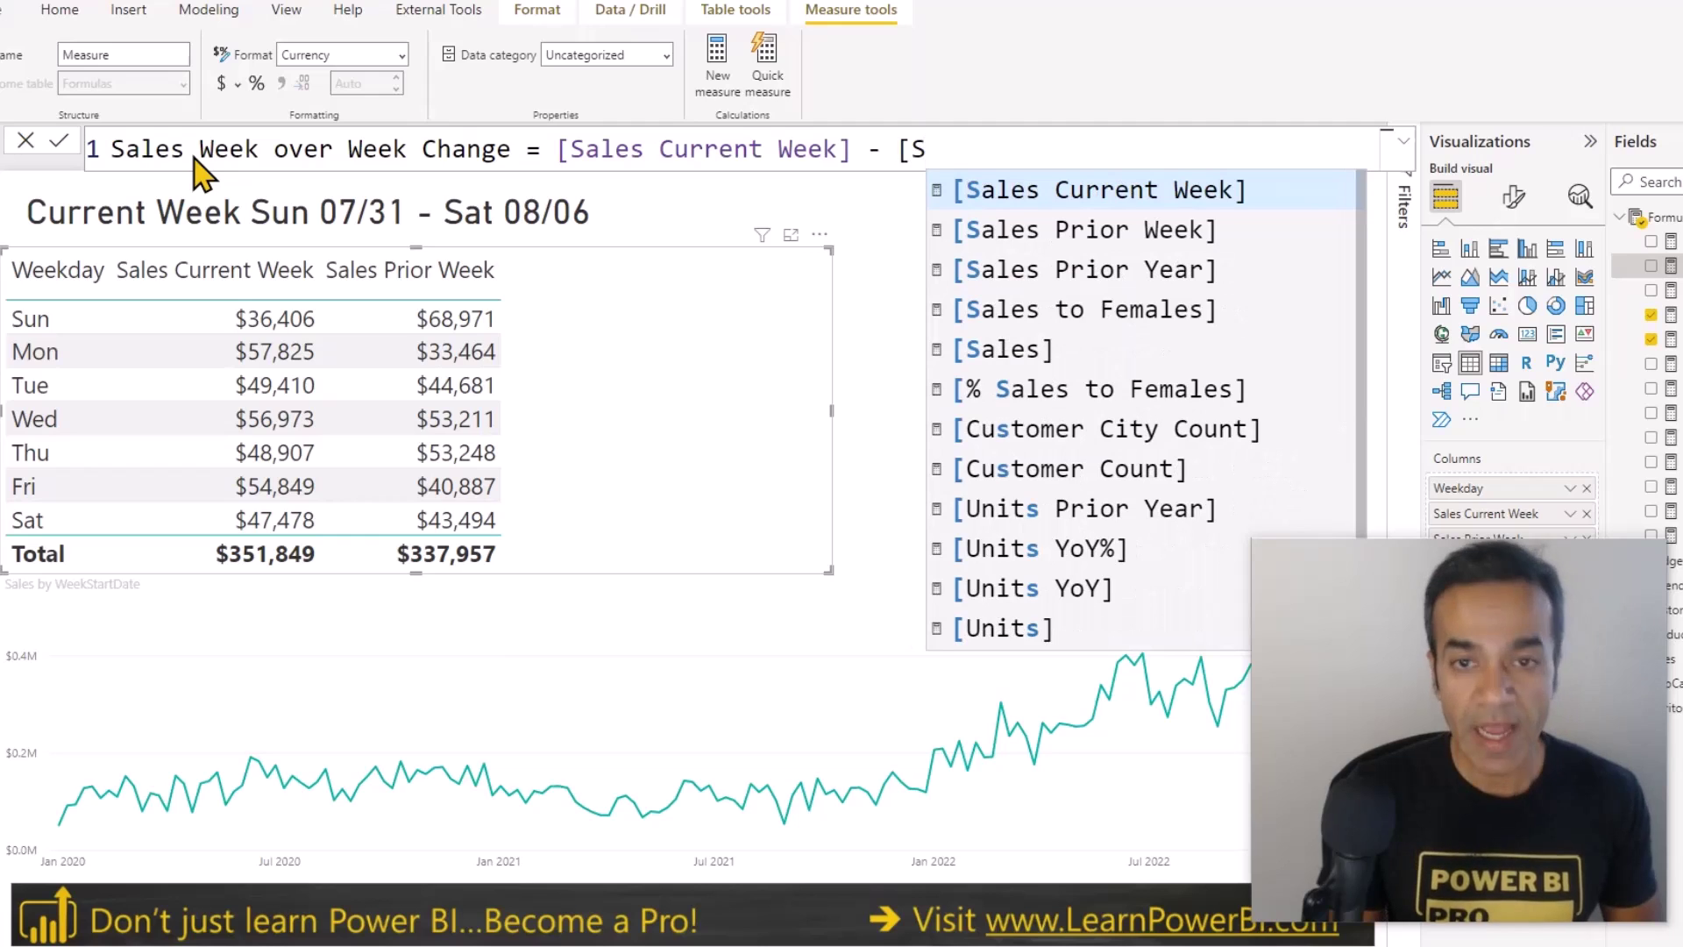
text(al)
key(Down)
key(Tab)
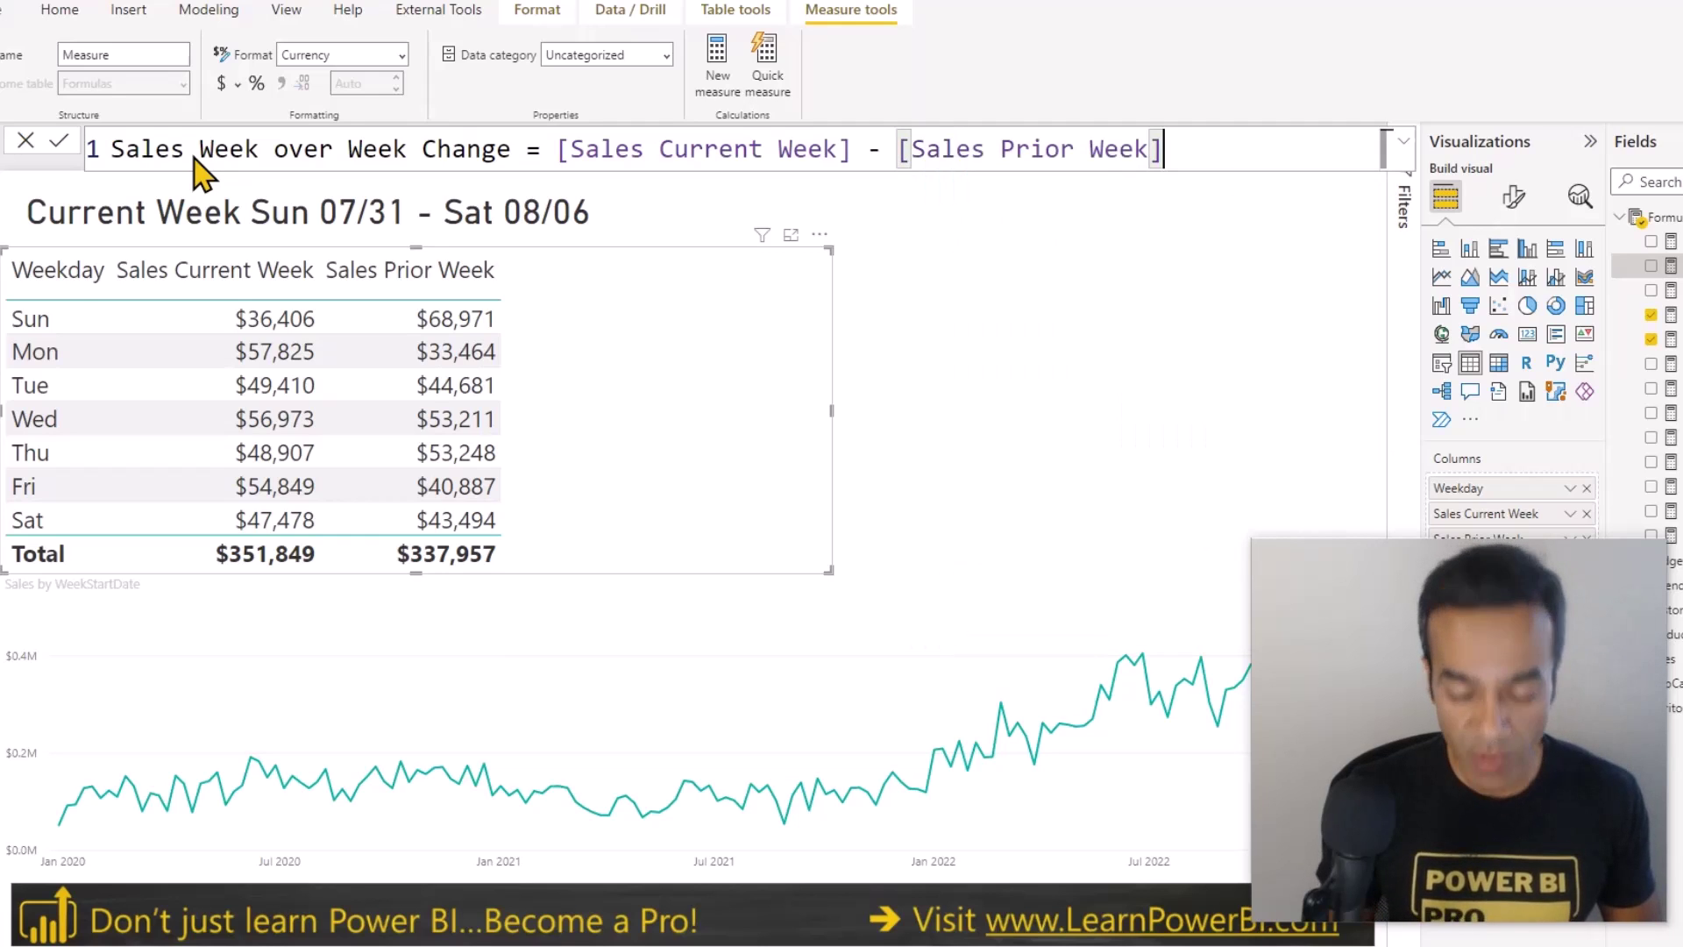
click(54, 145)
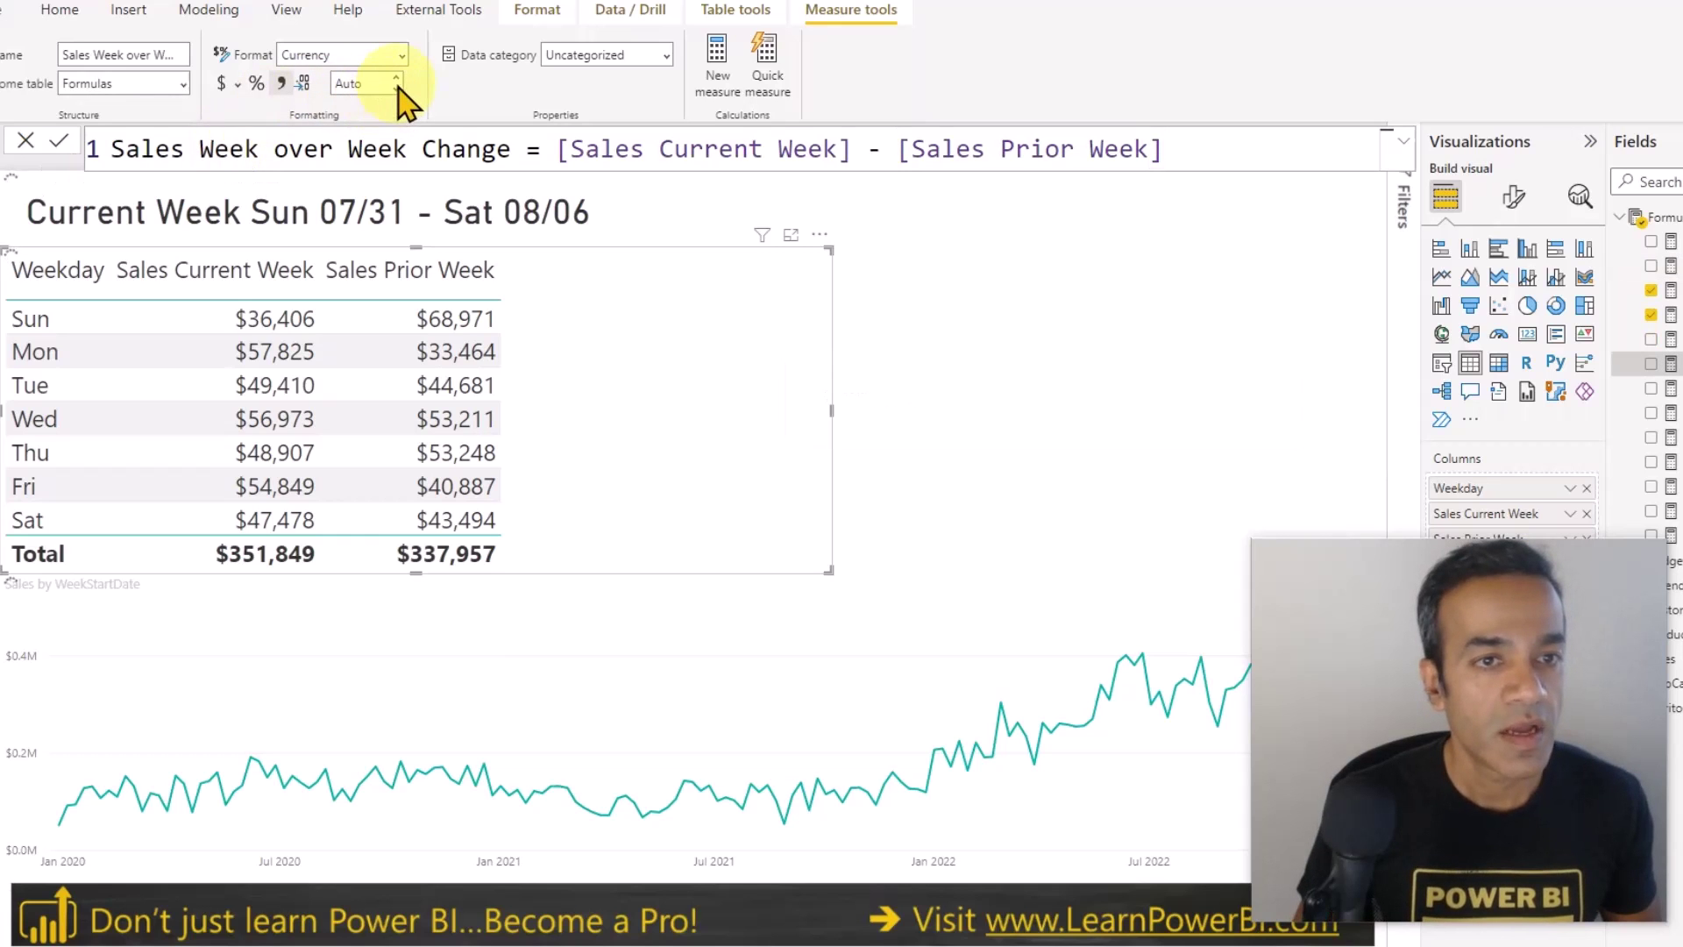
click(399, 87)
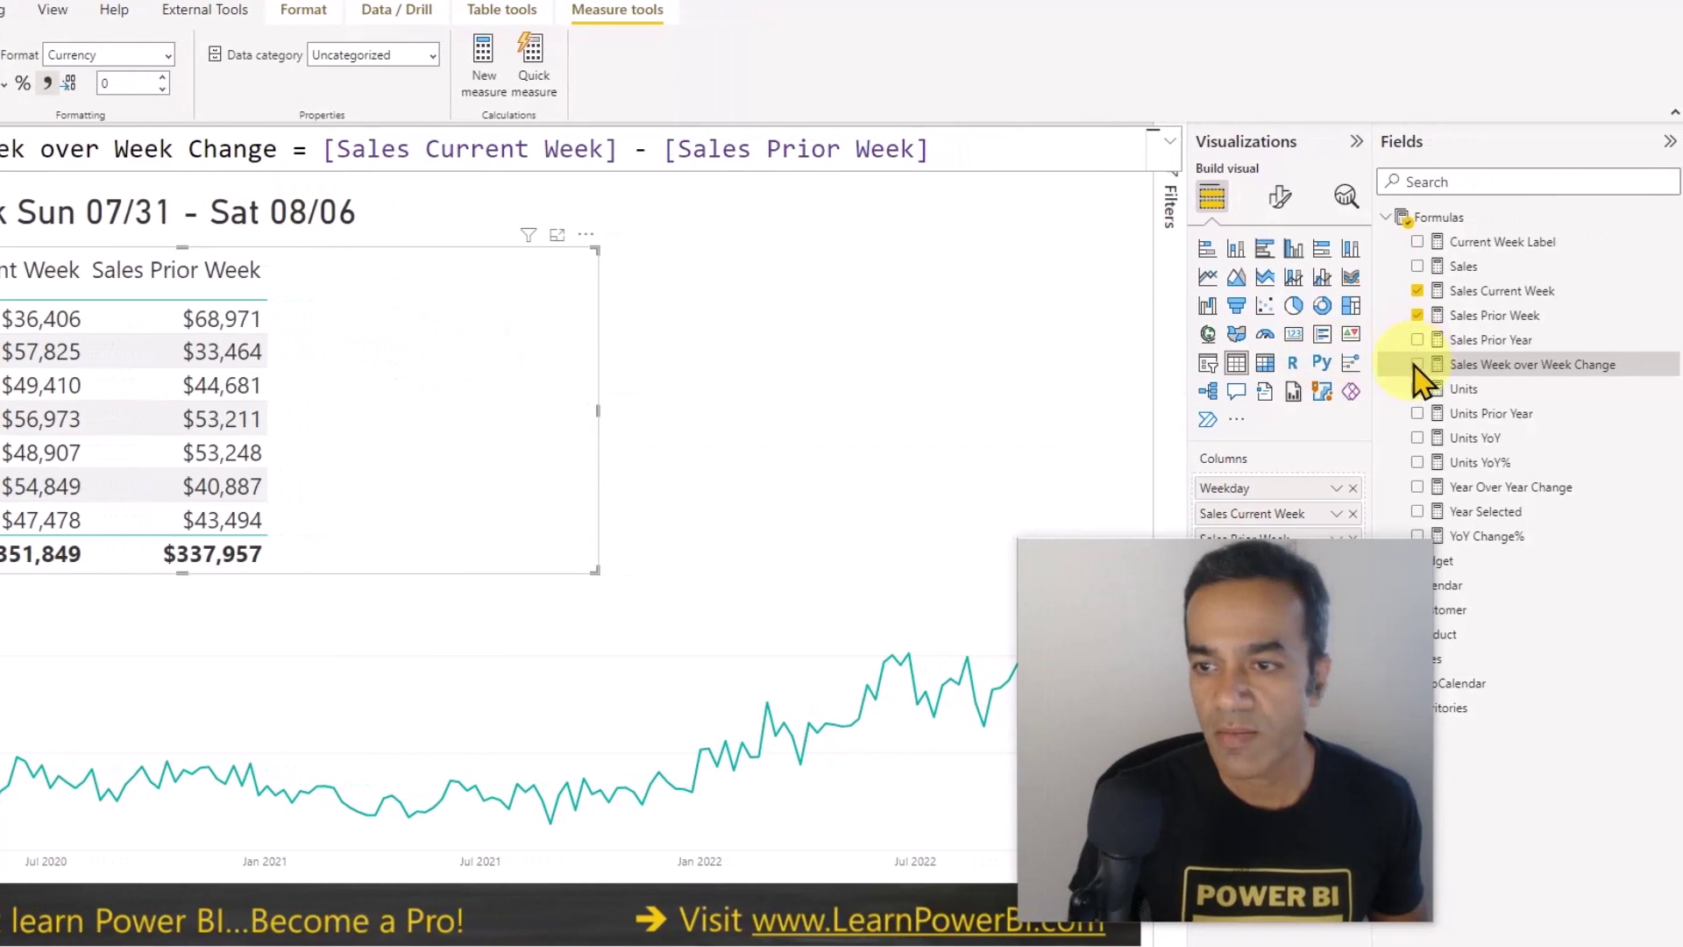
- Add Sales Week over Week Change to the table with data bars, red for drops and teal for gains
click(1418, 365)
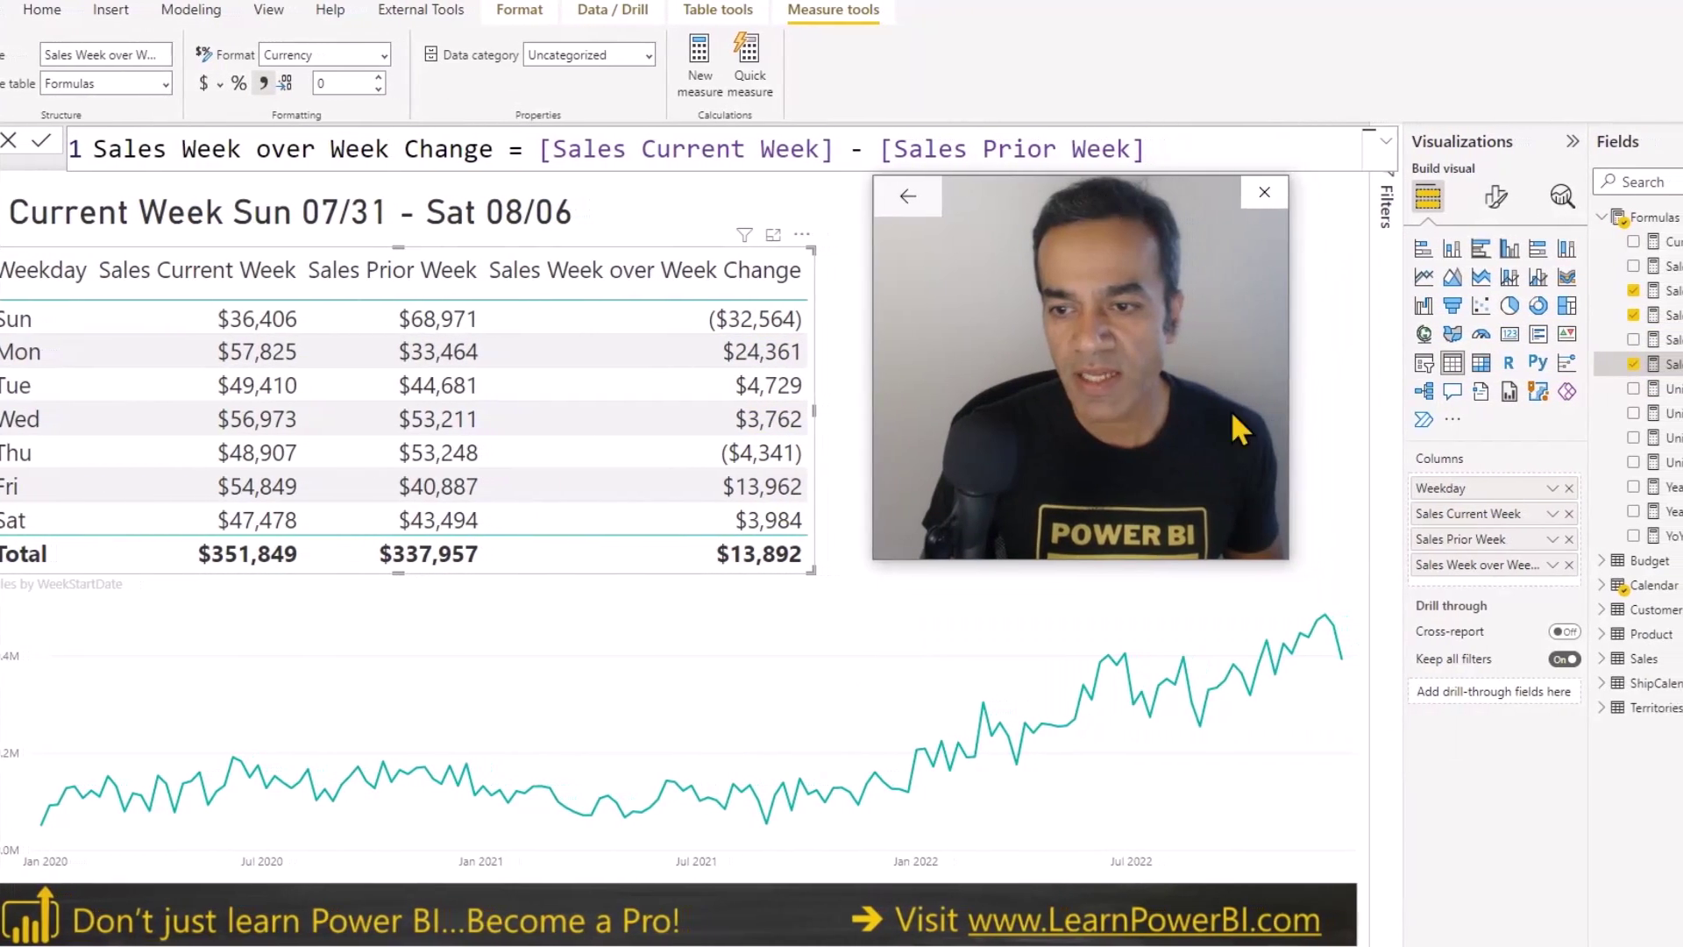
click(1491, 565)
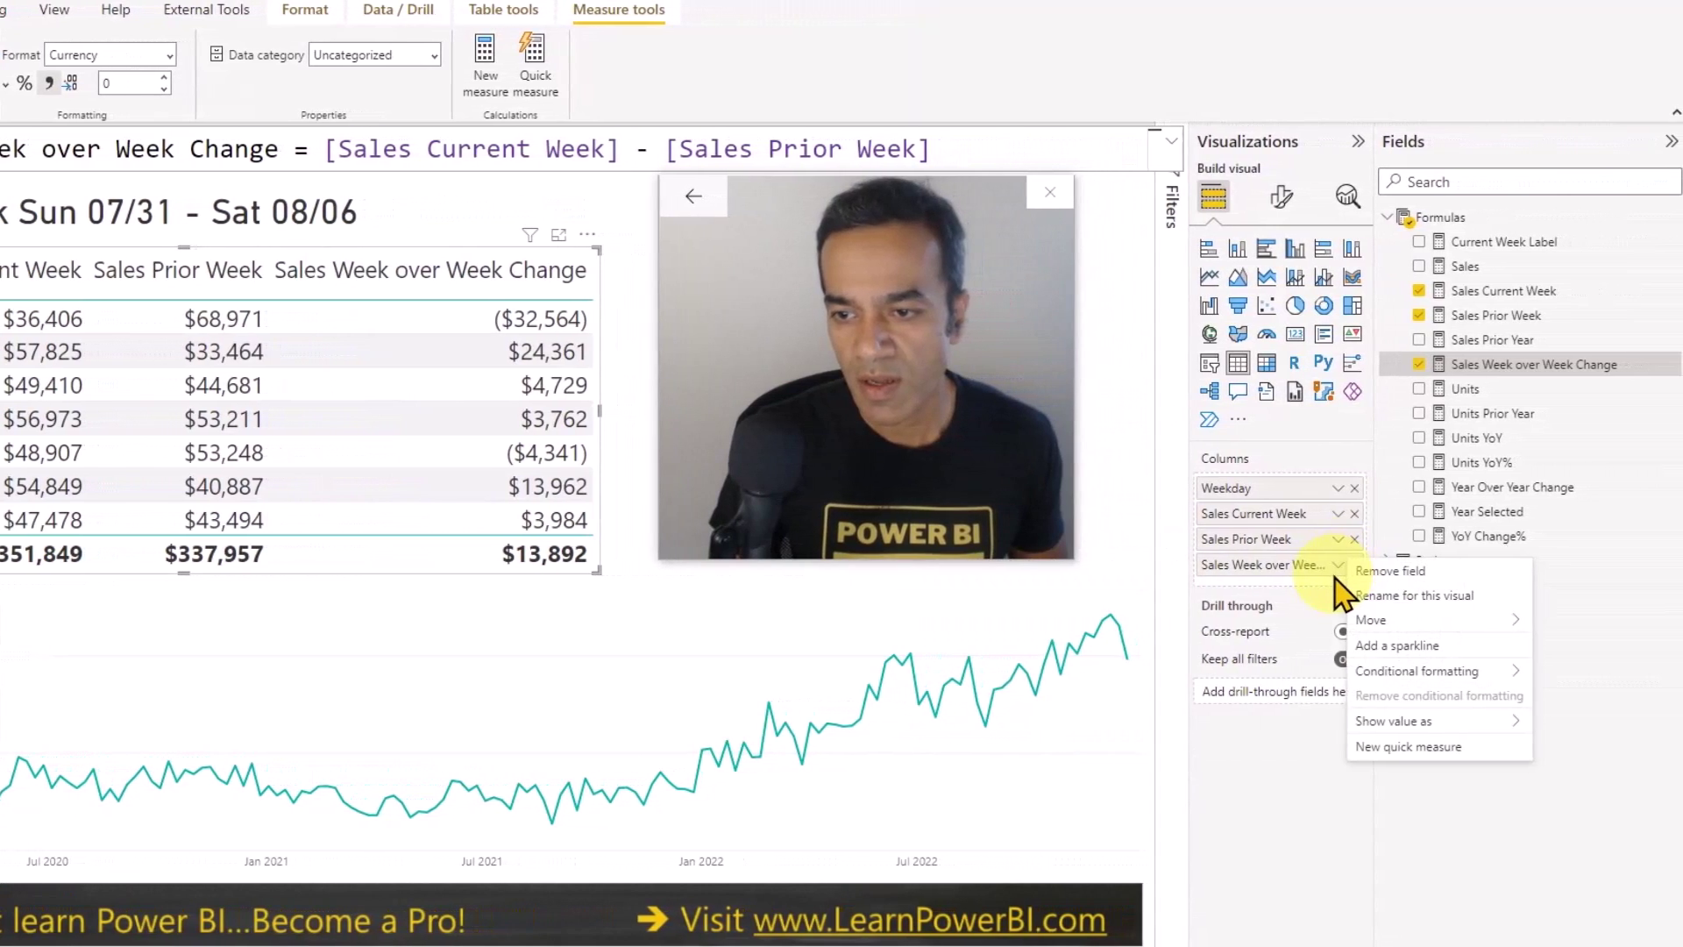
mouse_move(1315, 744)
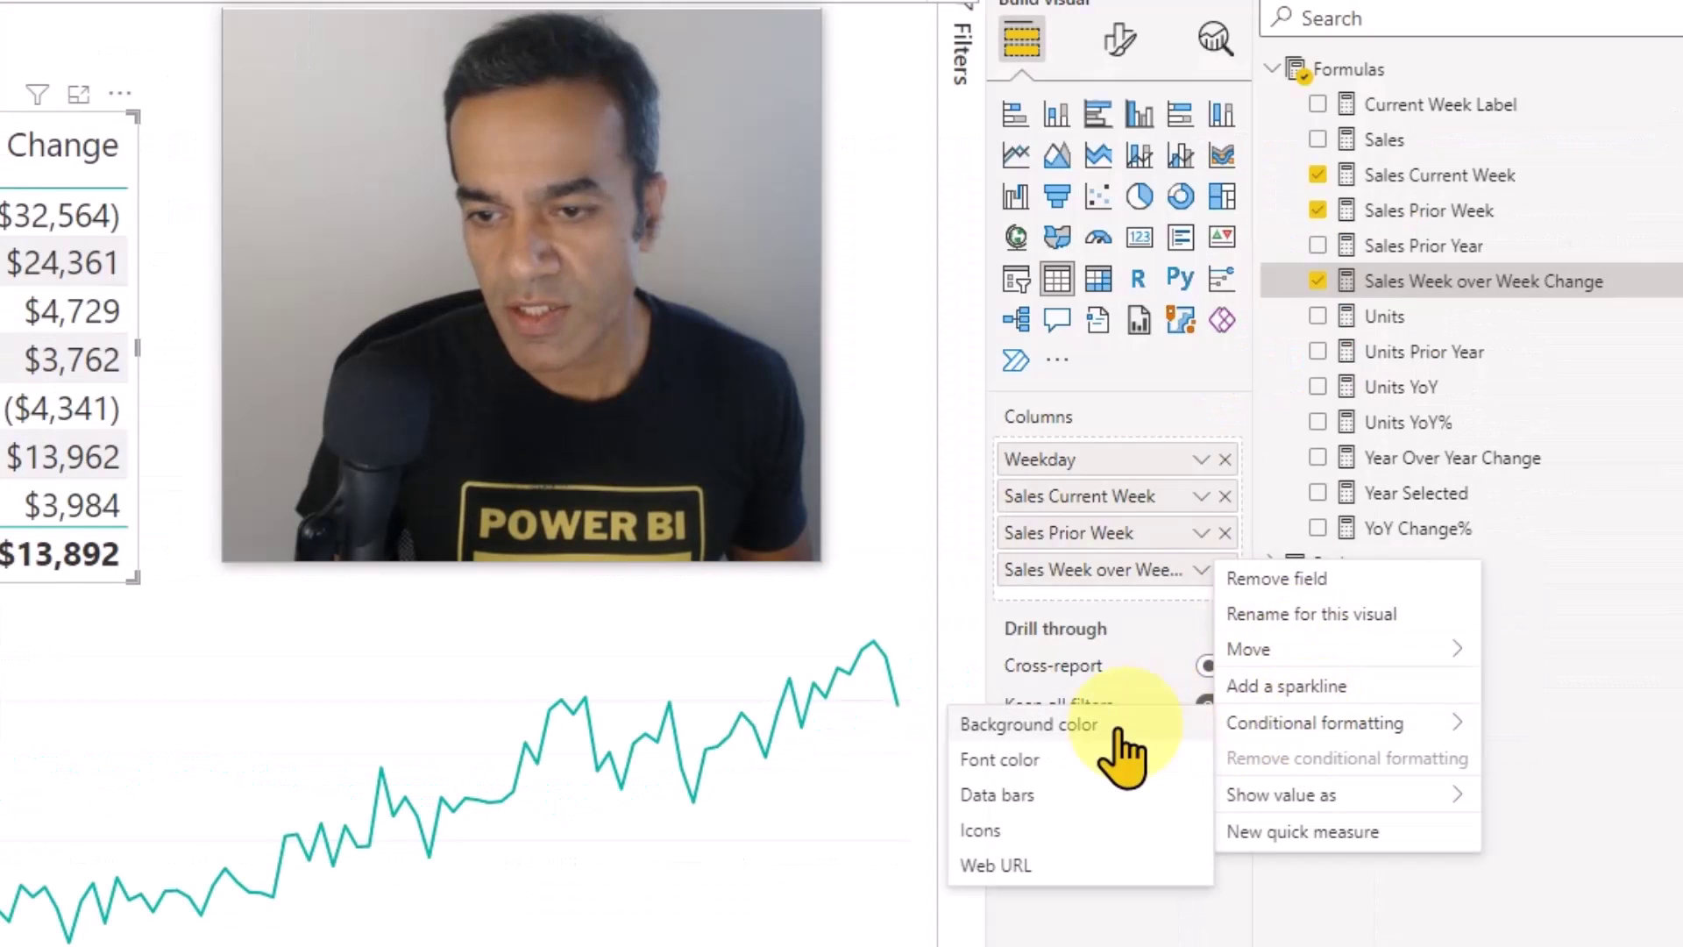
click(1052, 796)
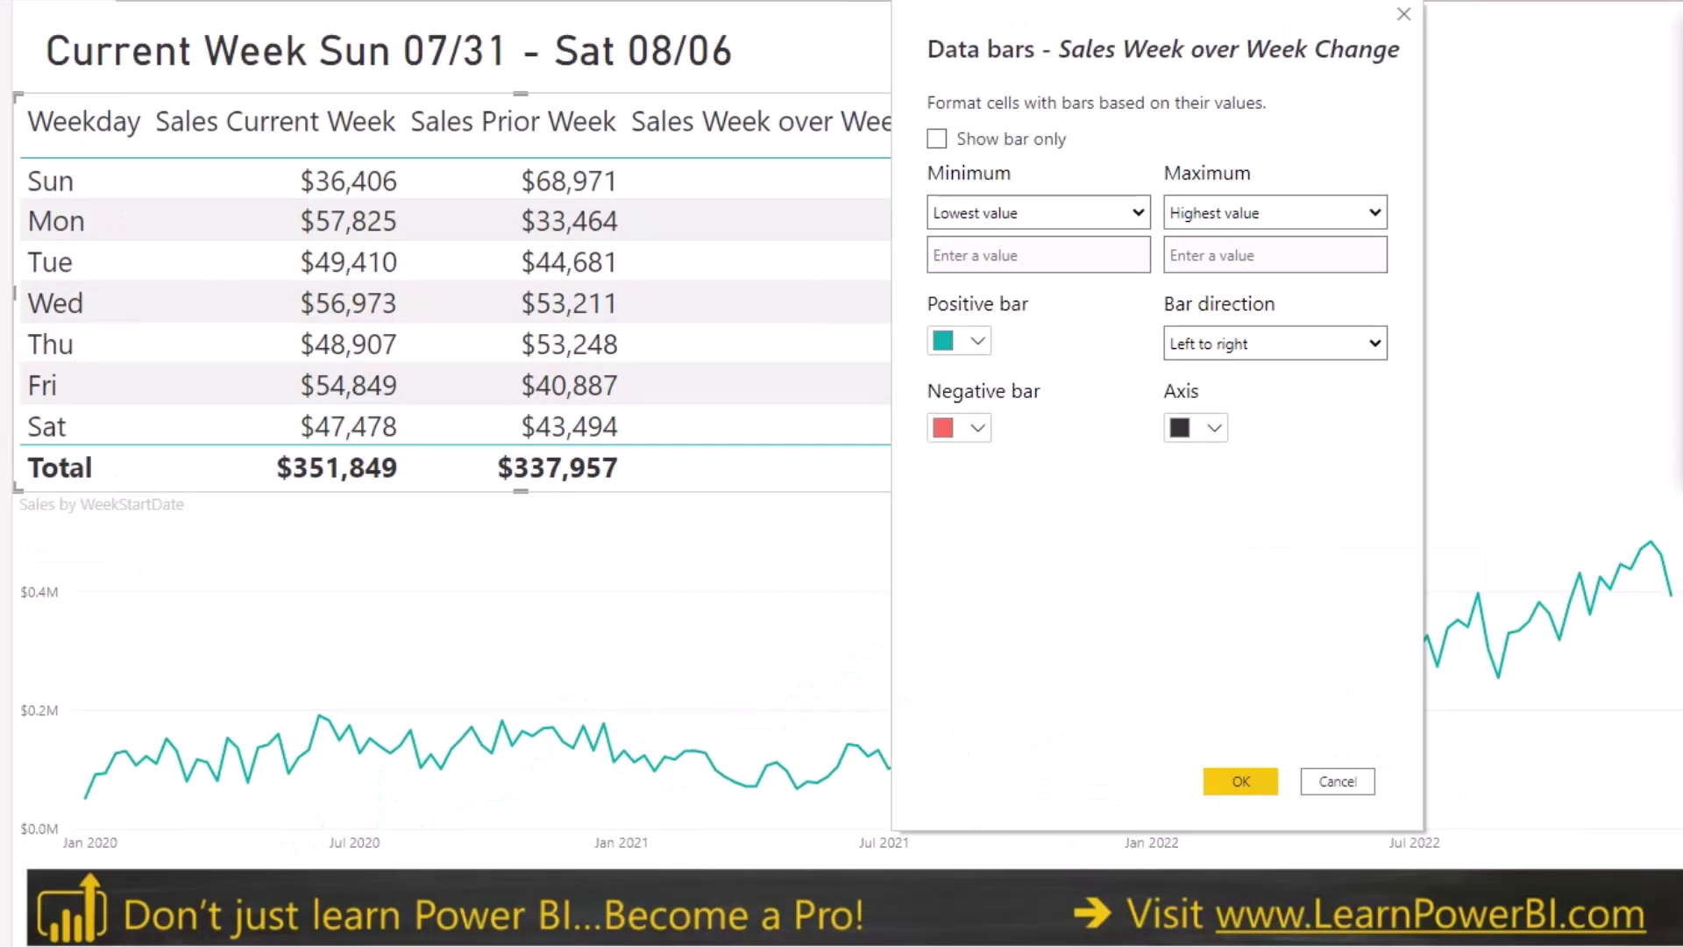
click(1254, 781)
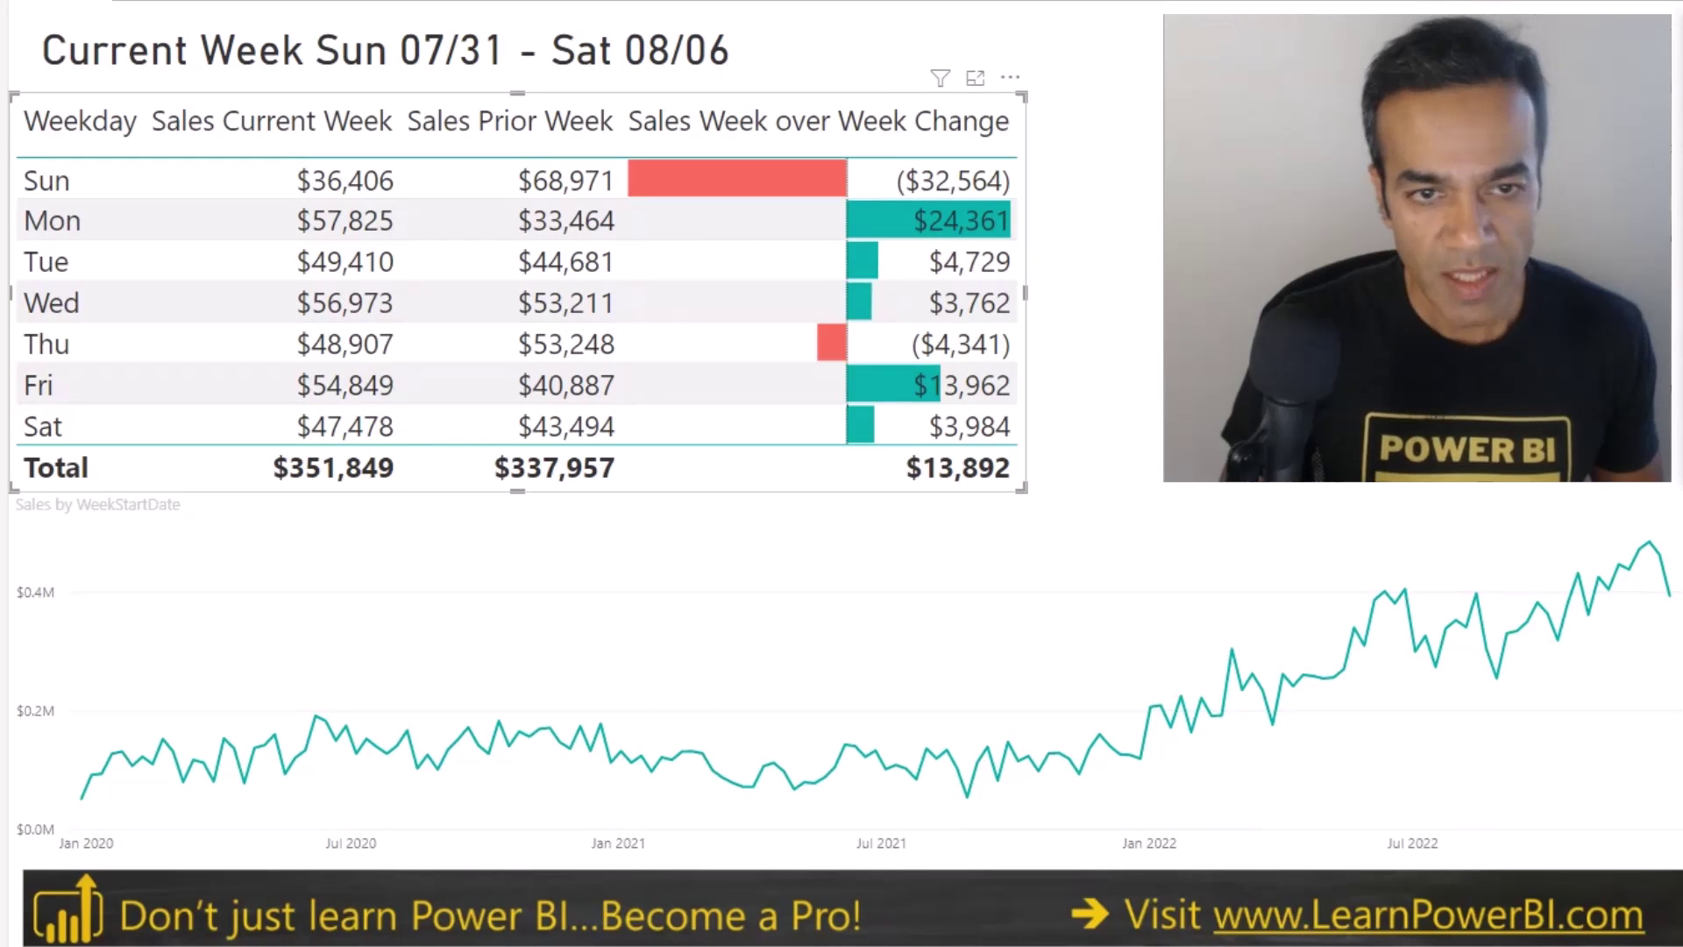